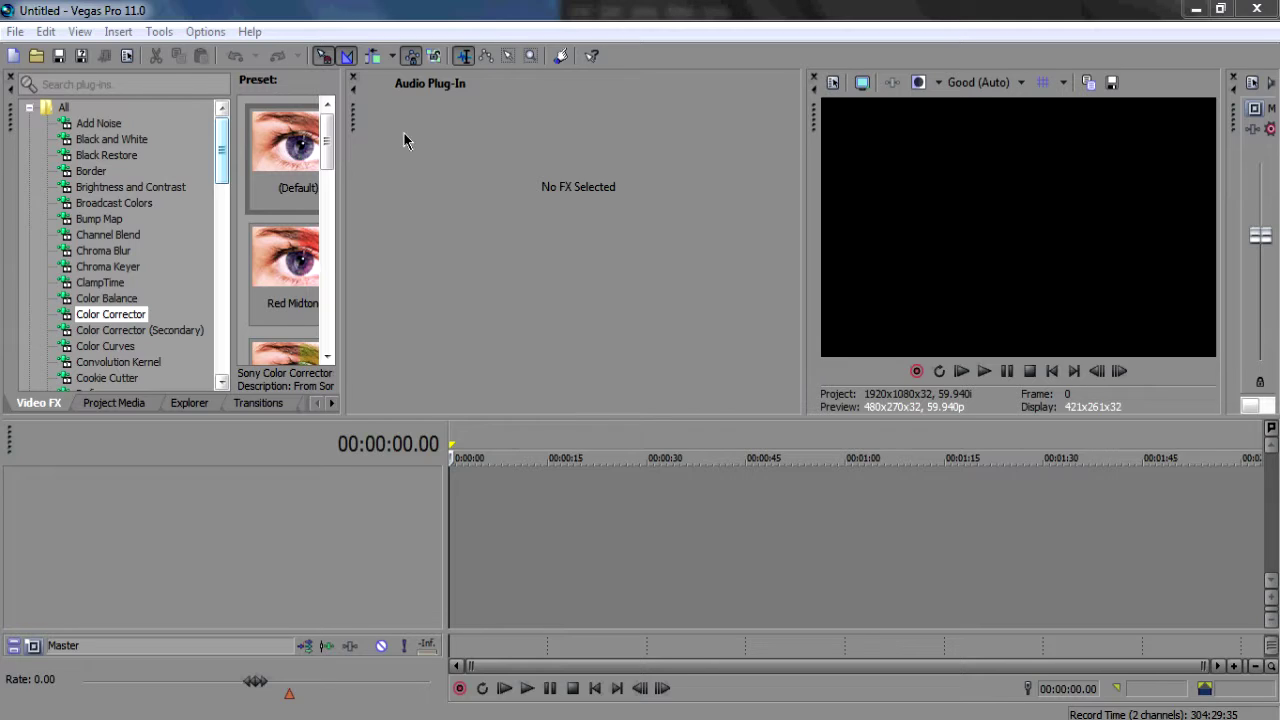
Step: Close the Audio Plug-In panel, enlarge the upper panels, widen the Video Preview, and show the Green Screen folder
{"action": "left_click", "coordinate": [353, 77]}
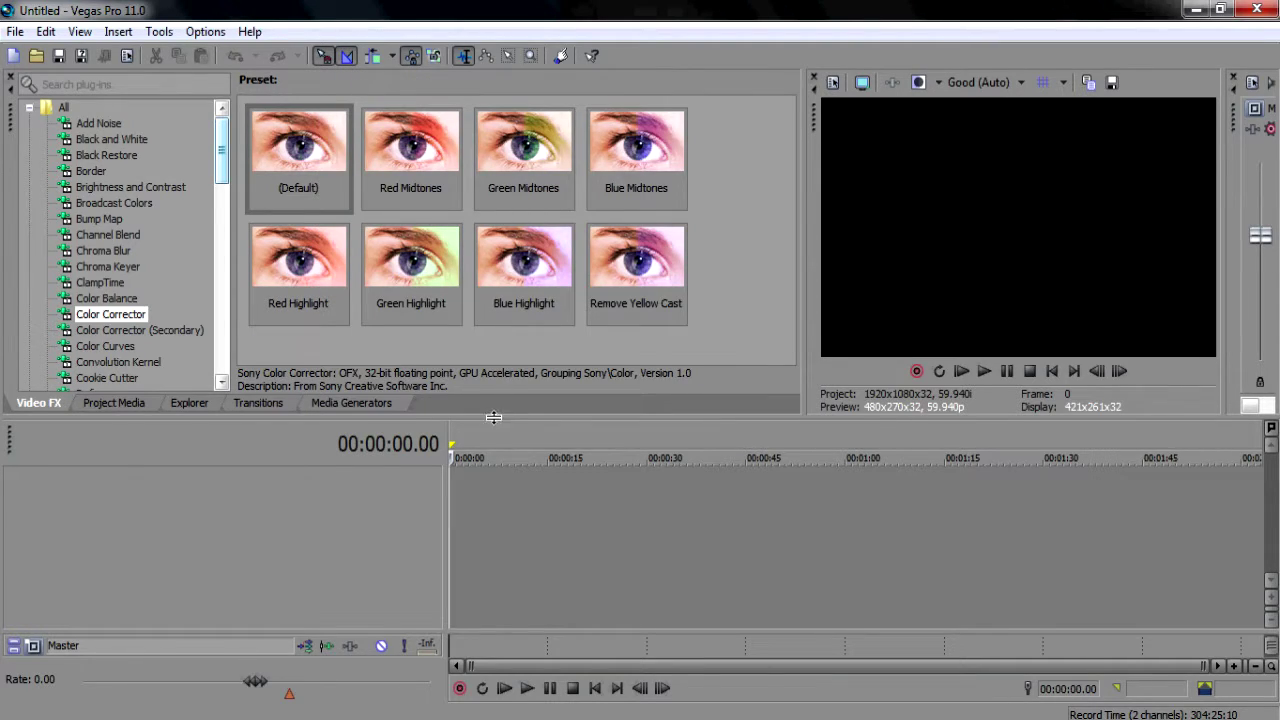
{"action": "left_click_drag", "start_coordinate": [499, 416], "coordinate": [499, 477]}
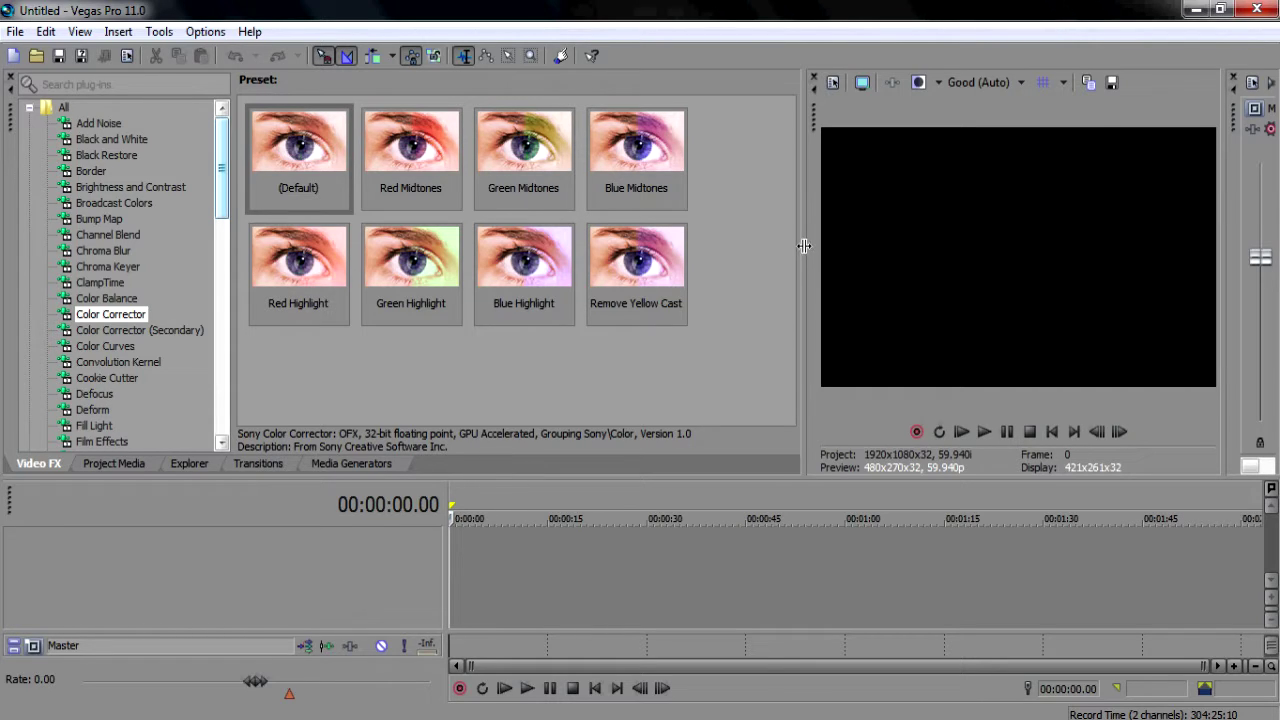
{"action": "left_click_drag", "start_coordinate": [808, 248], "coordinate": [696, 265]}
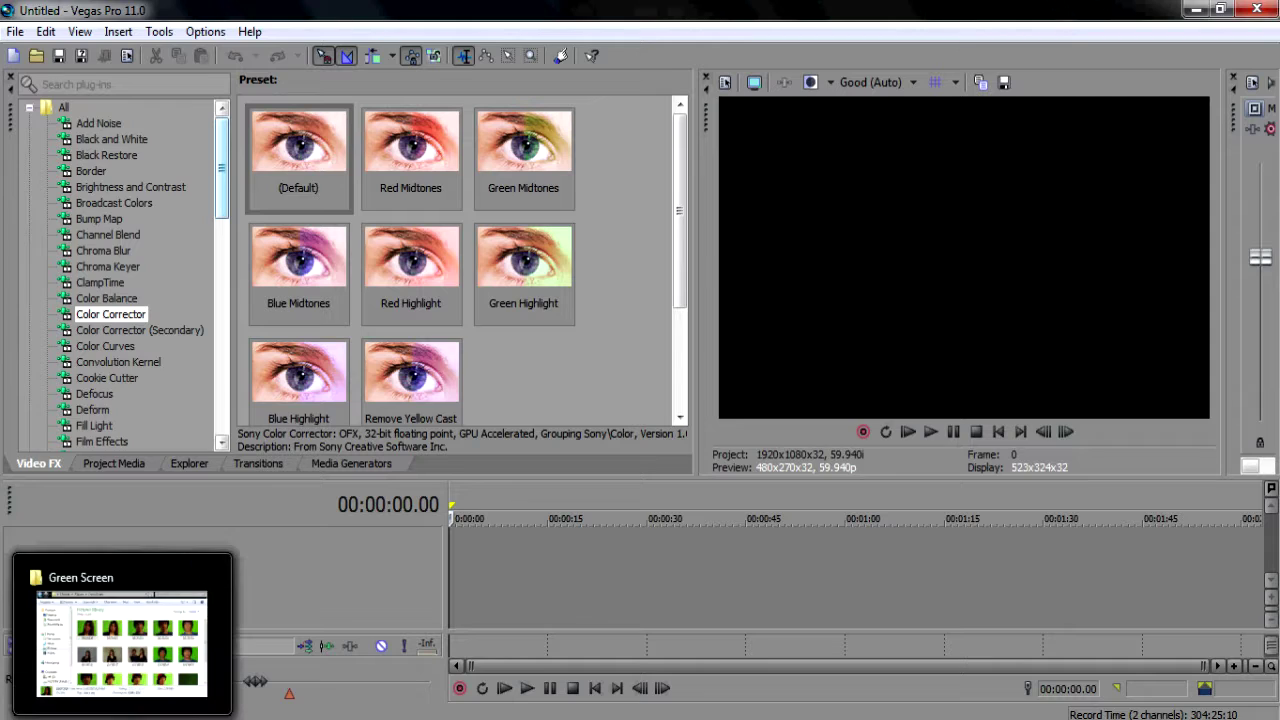
{"action": "left_click", "coordinate": [120, 640]}
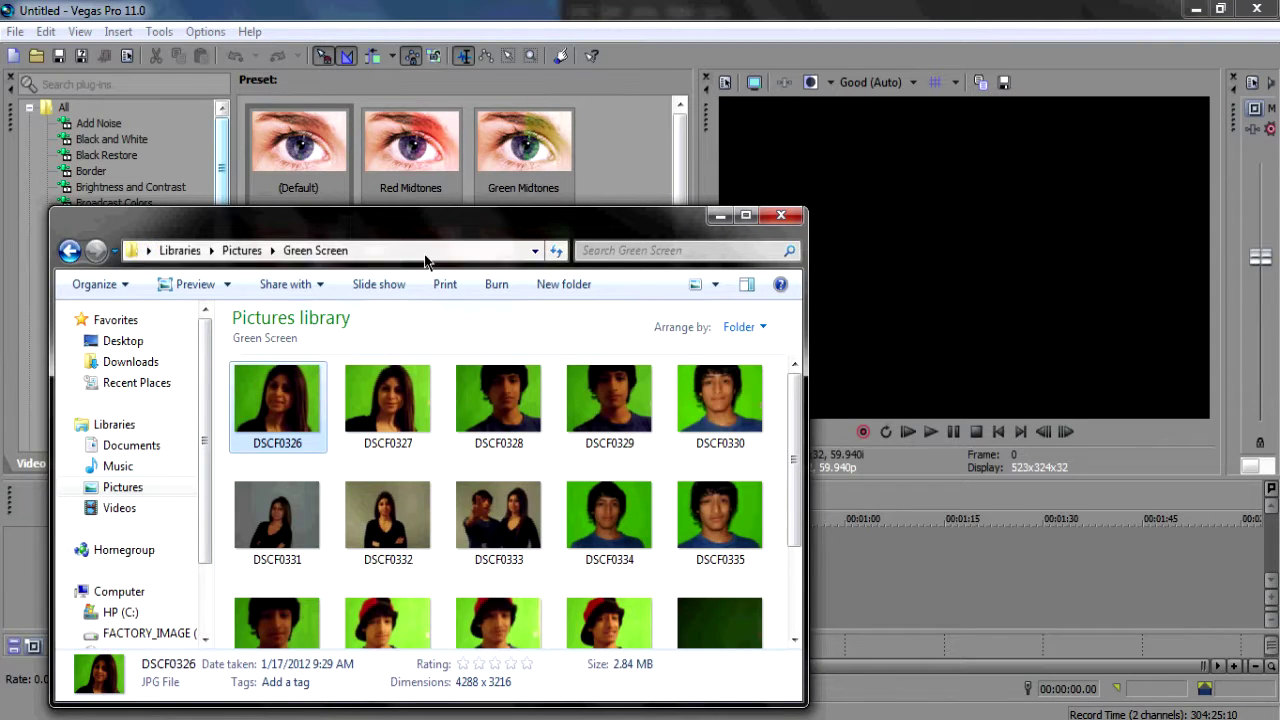
Step: Drag DSCF0326 from the Green Screen folder onto the Vegas timeline, then minimize Explorer
{"action": "left_click_drag", "start_coordinate": [442, 228], "coordinate": [898, 69]}
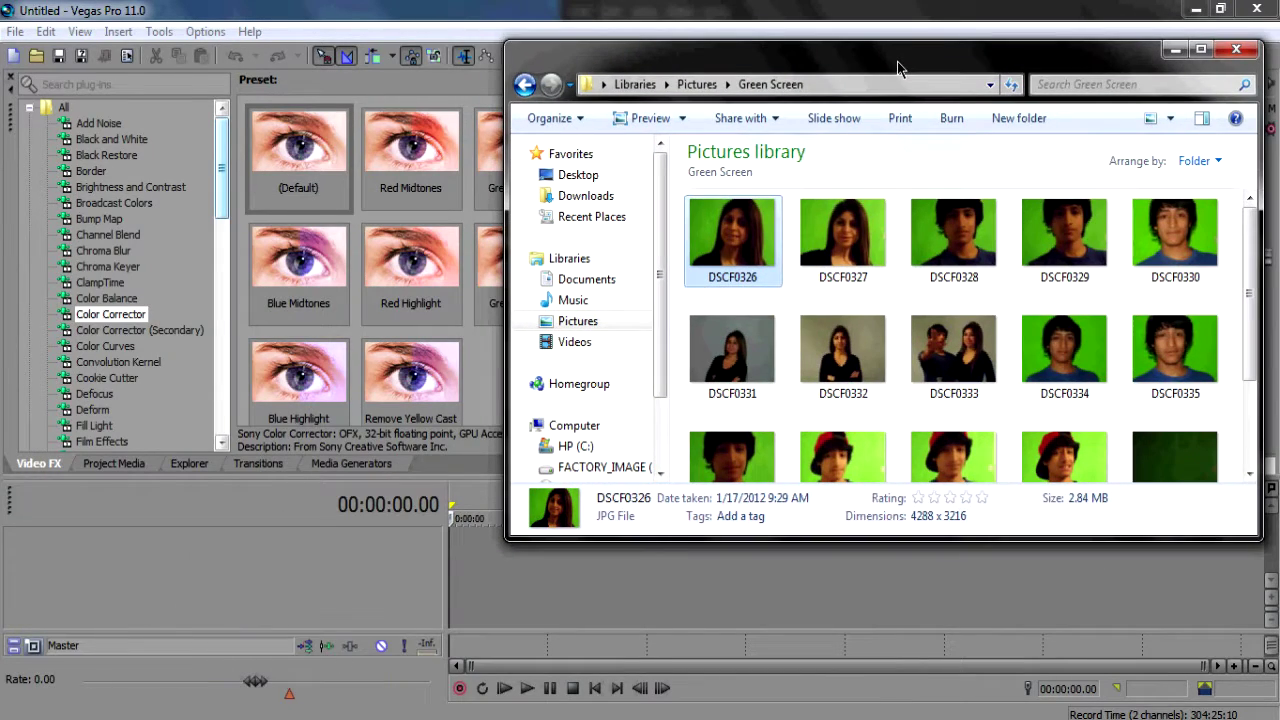
{"action": "left_click_drag", "start_coordinate": [740, 230], "coordinate": [460, 565]}
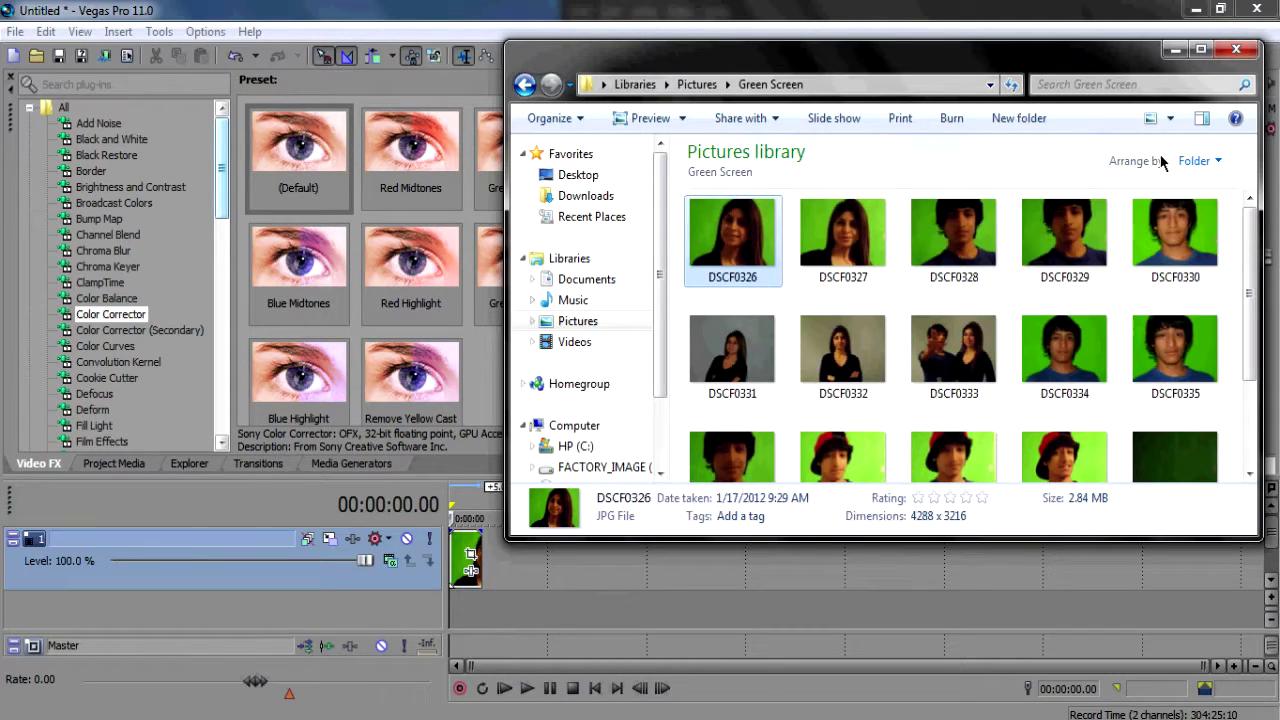
{"action": "left_click", "coordinate": [1175, 49]}
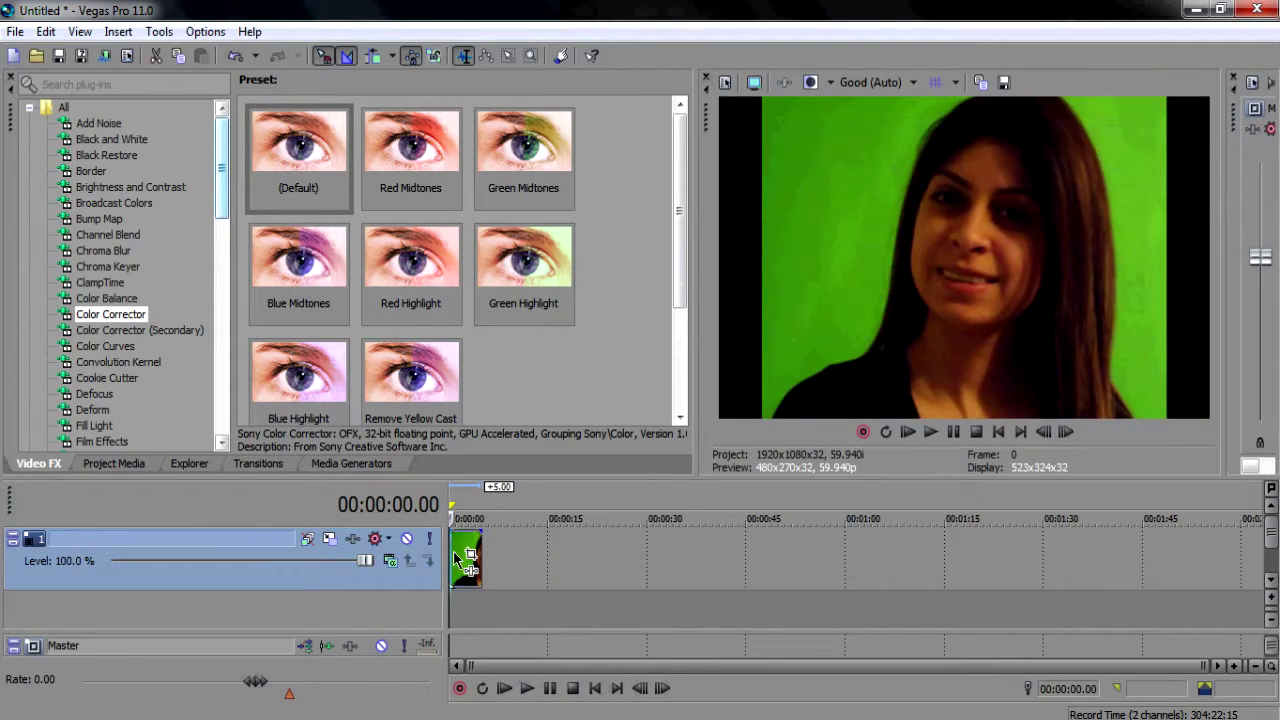
Step: In DSCF0326's properties, turn off Maintain aspect ratio and turn on Reduce interlace flicker
{"action": "right_click", "coordinate": [469, 565]}
{"action": "left_click", "coordinate": [548, 708]}
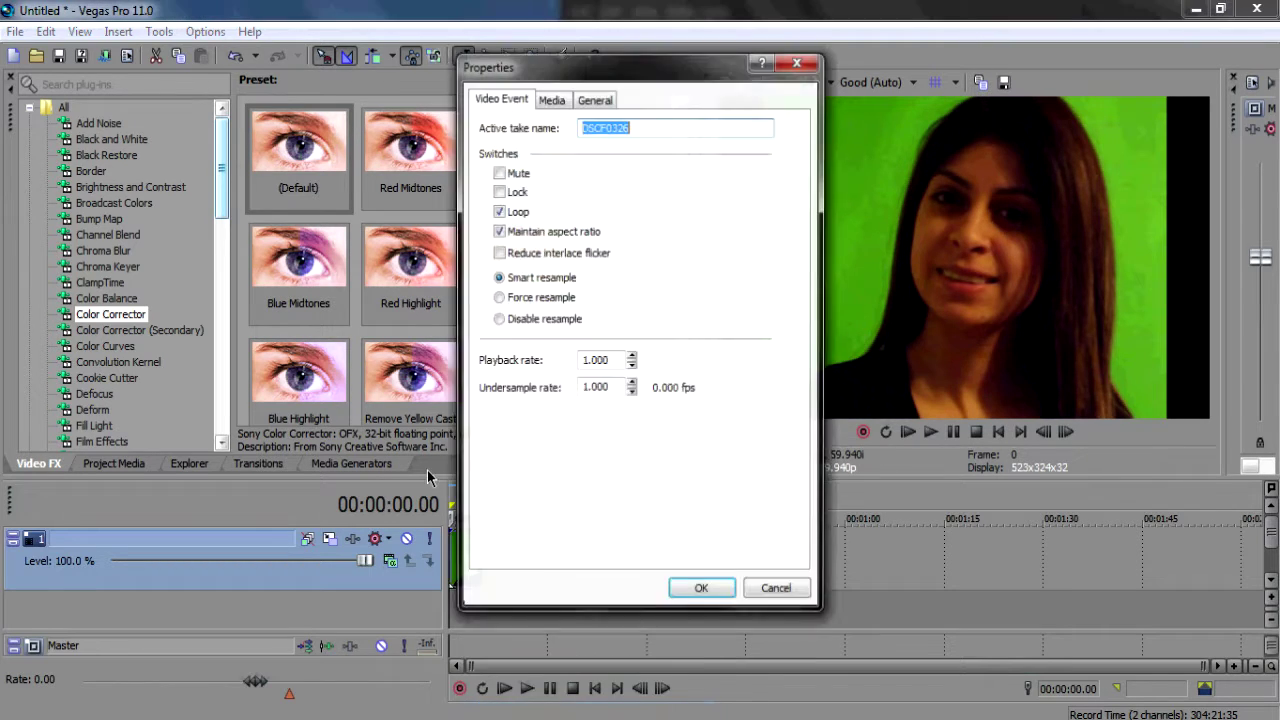
{"action": "left_click", "coordinate": [498, 231]}
{"action": "left_click", "coordinate": [498, 253]}
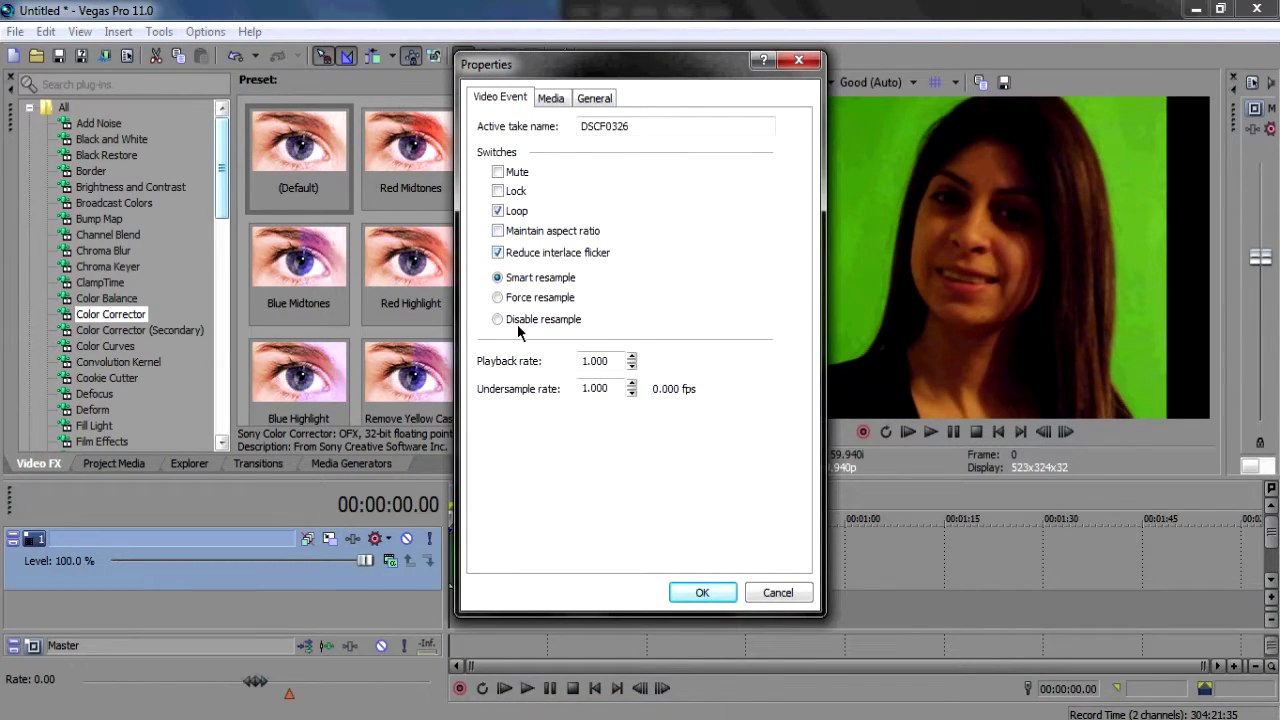
{"action": "left_click", "coordinate": [703, 592]}
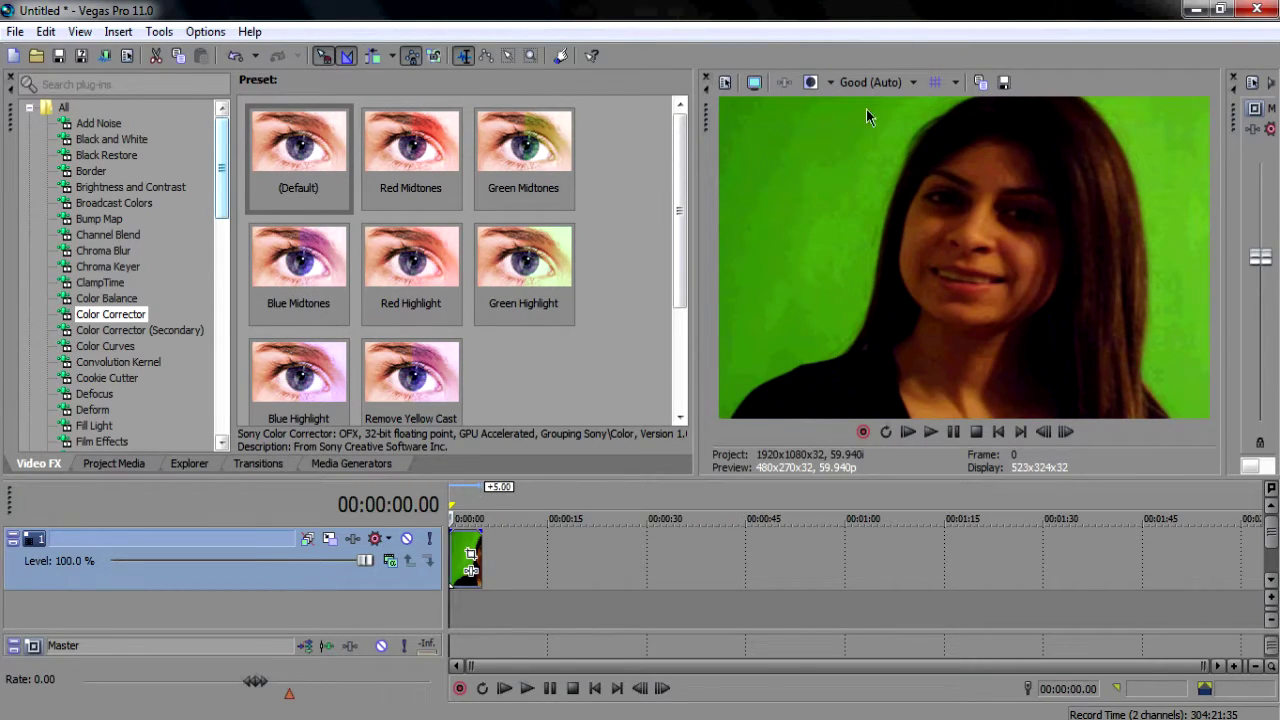
Step: Set preview quality to Best (Half), show the Chroma Keyer presets, and switch to Chrome
{"action": "left_click", "coordinate": [905, 83]}
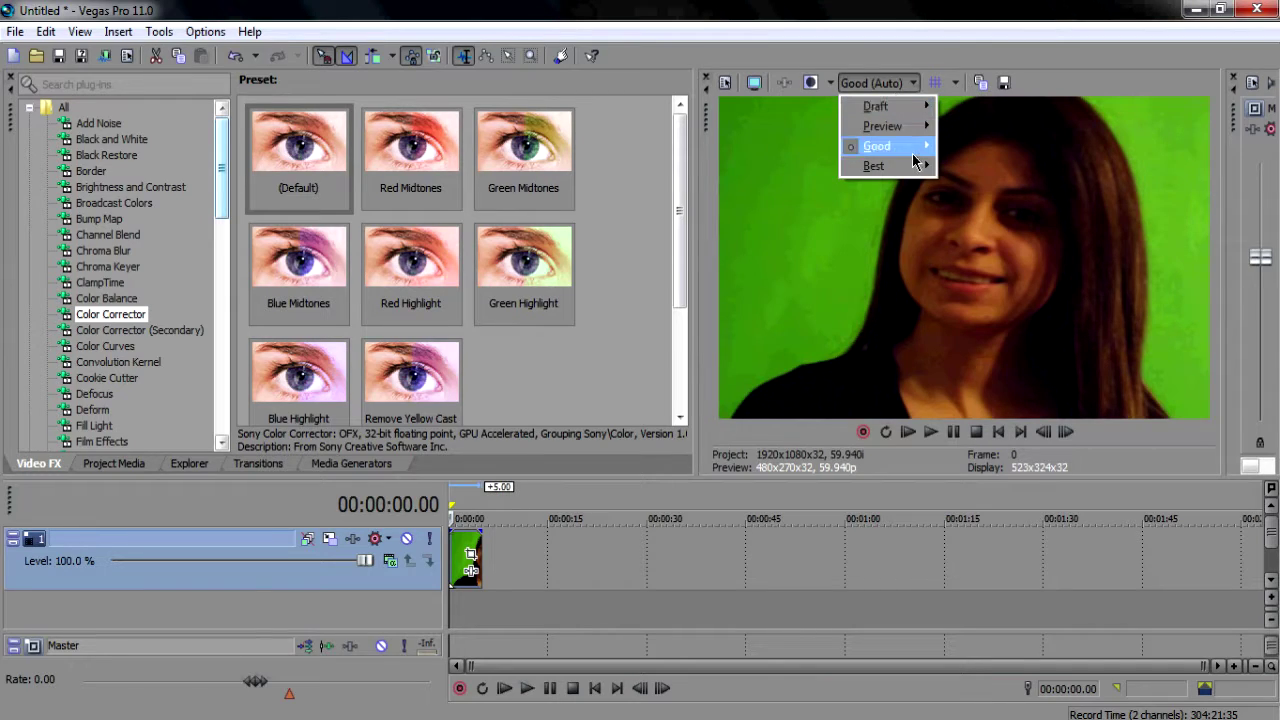
{"action": "mouse_move", "coordinate": [913, 170]}
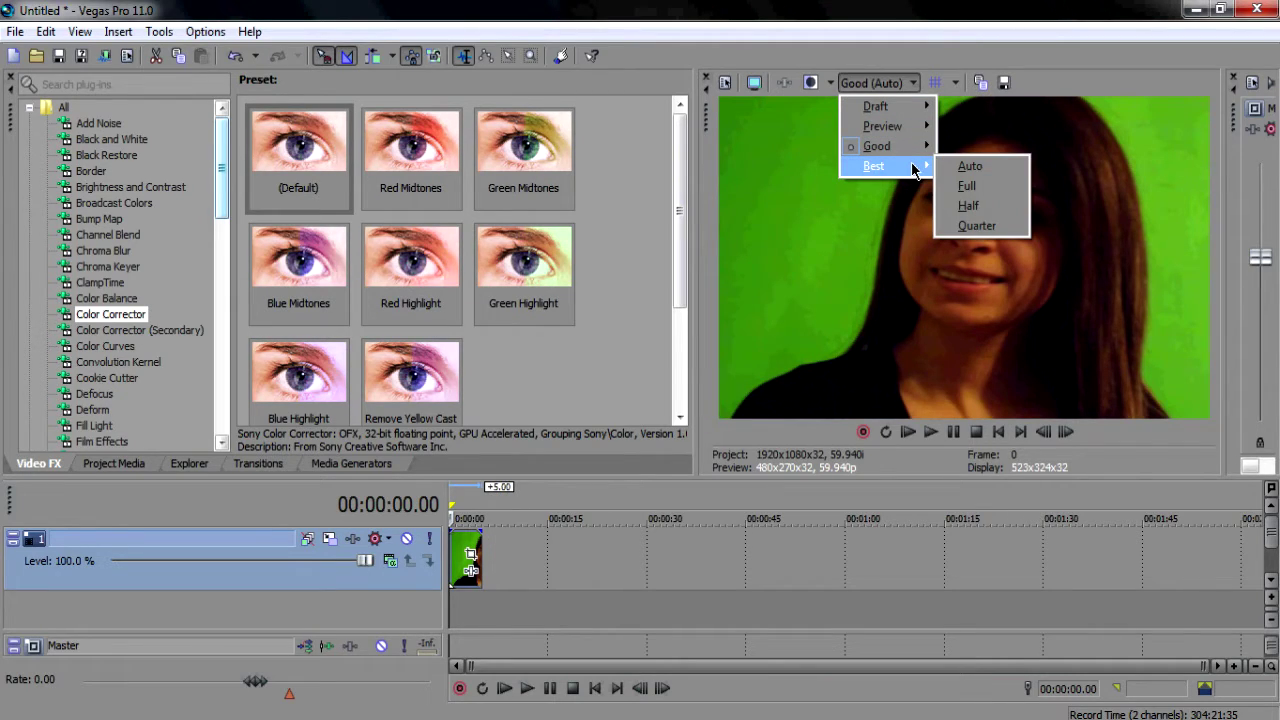
{"action": "left_click", "coordinate": [968, 206]}
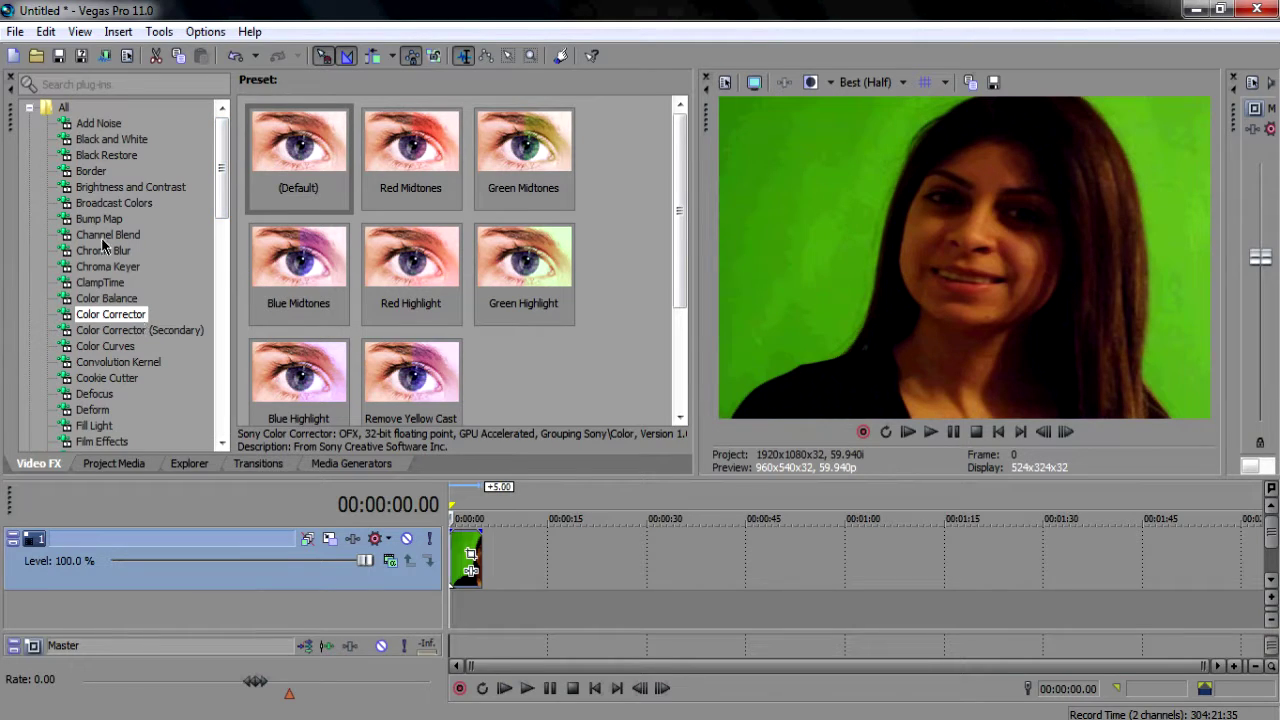
{"action": "left_click", "coordinate": [110, 266]}
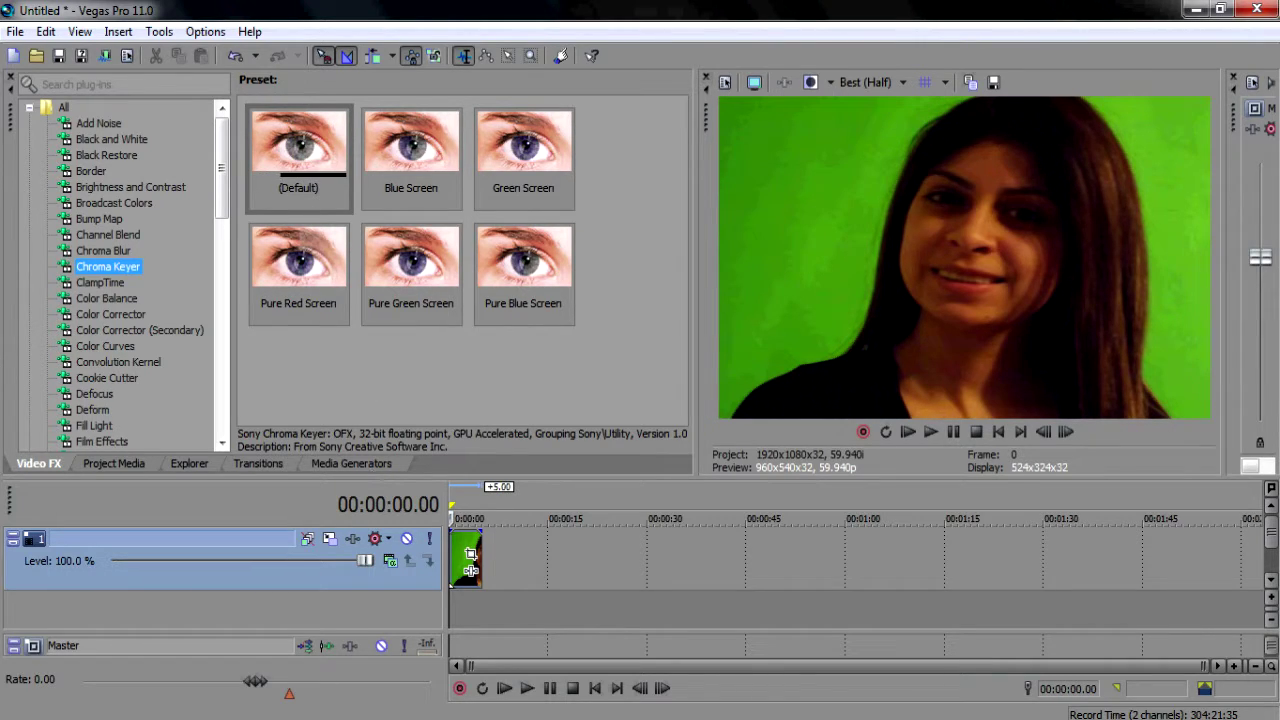
{"action": "left_click", "coordinate": [316, 650]}
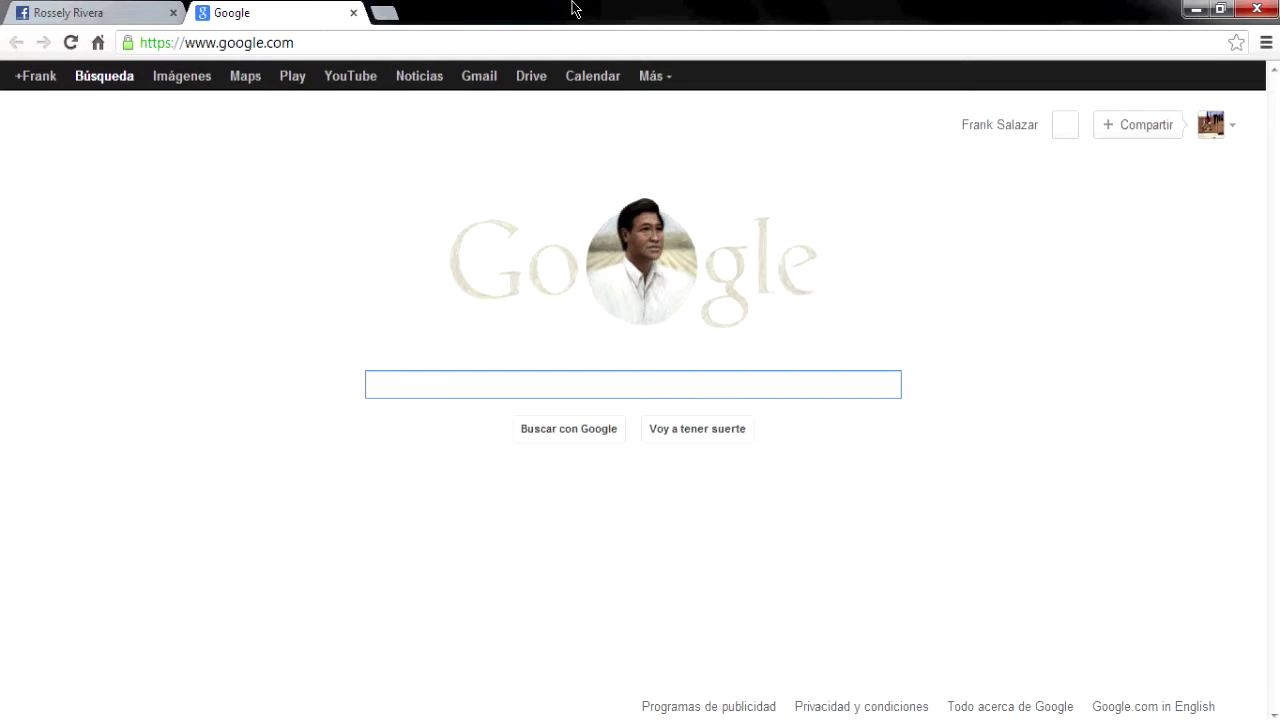
Step: Search Google Images for 'galaxy' and open the colourful nebula picture
{"action": "type", "text": "galaxy"}
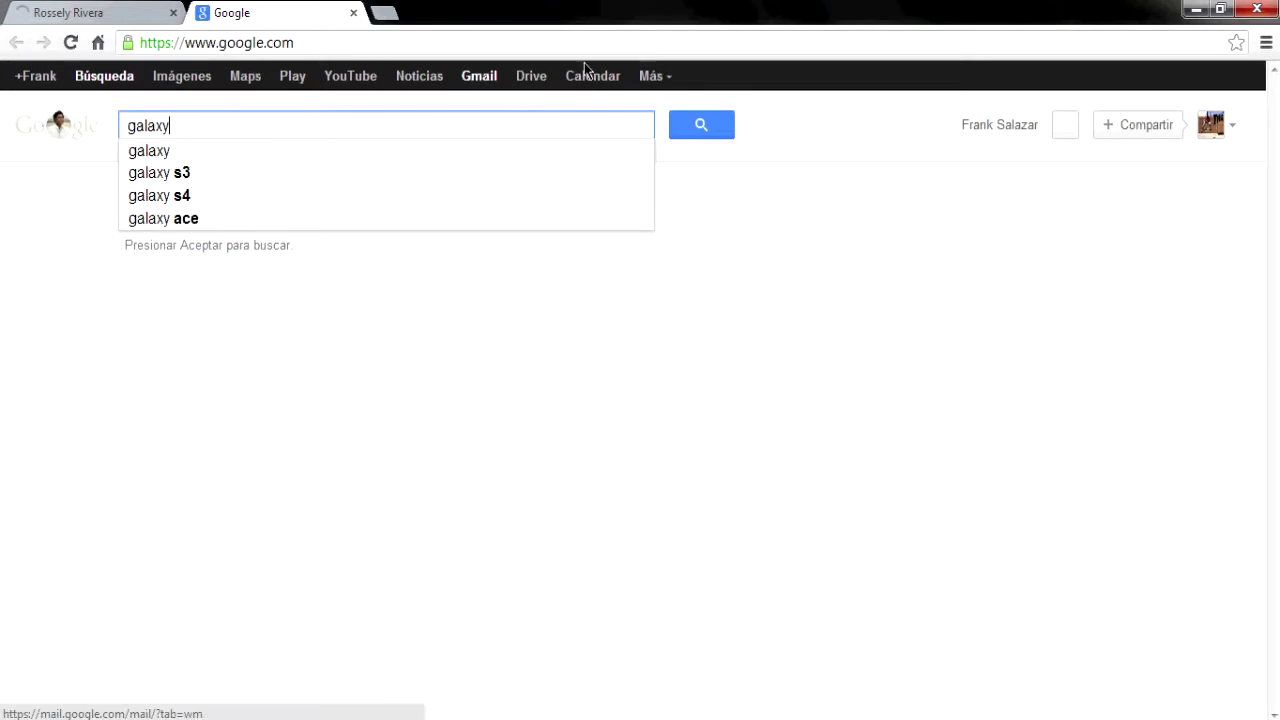
{"action": "left_click", "coordinate": [698, 128]}
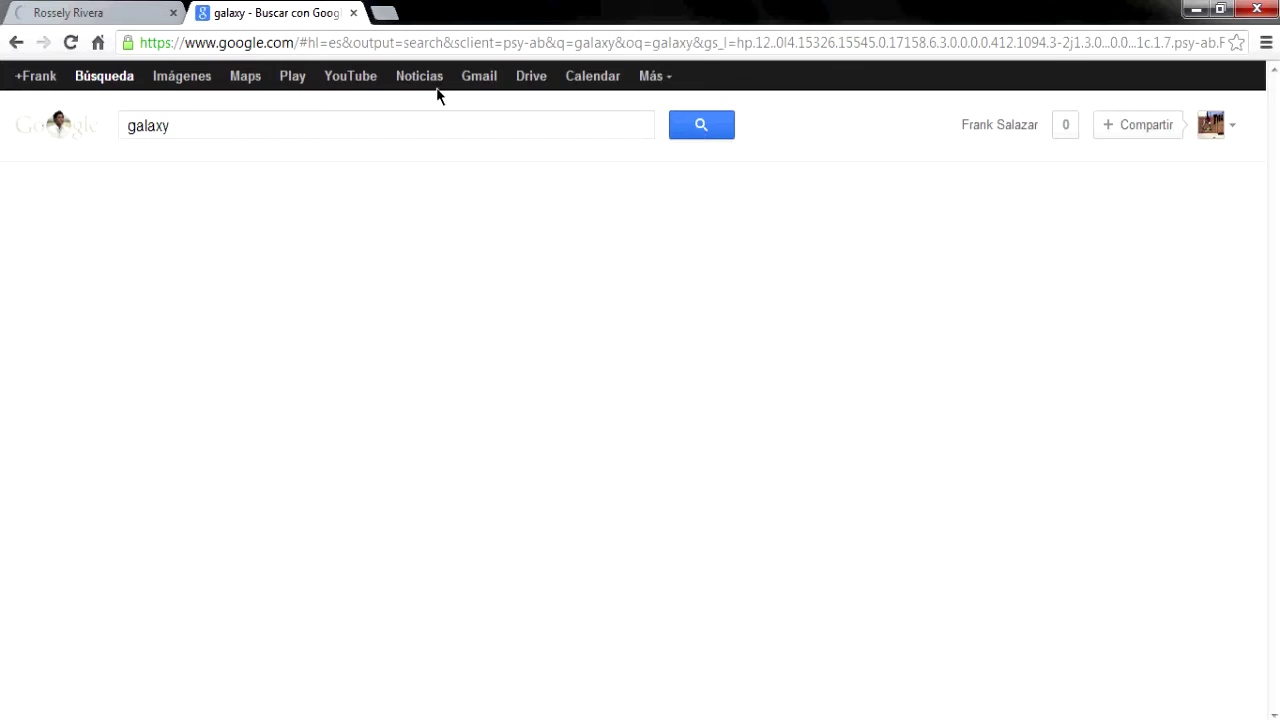
{"action": "left_click", "coordinate": [178, 78]}
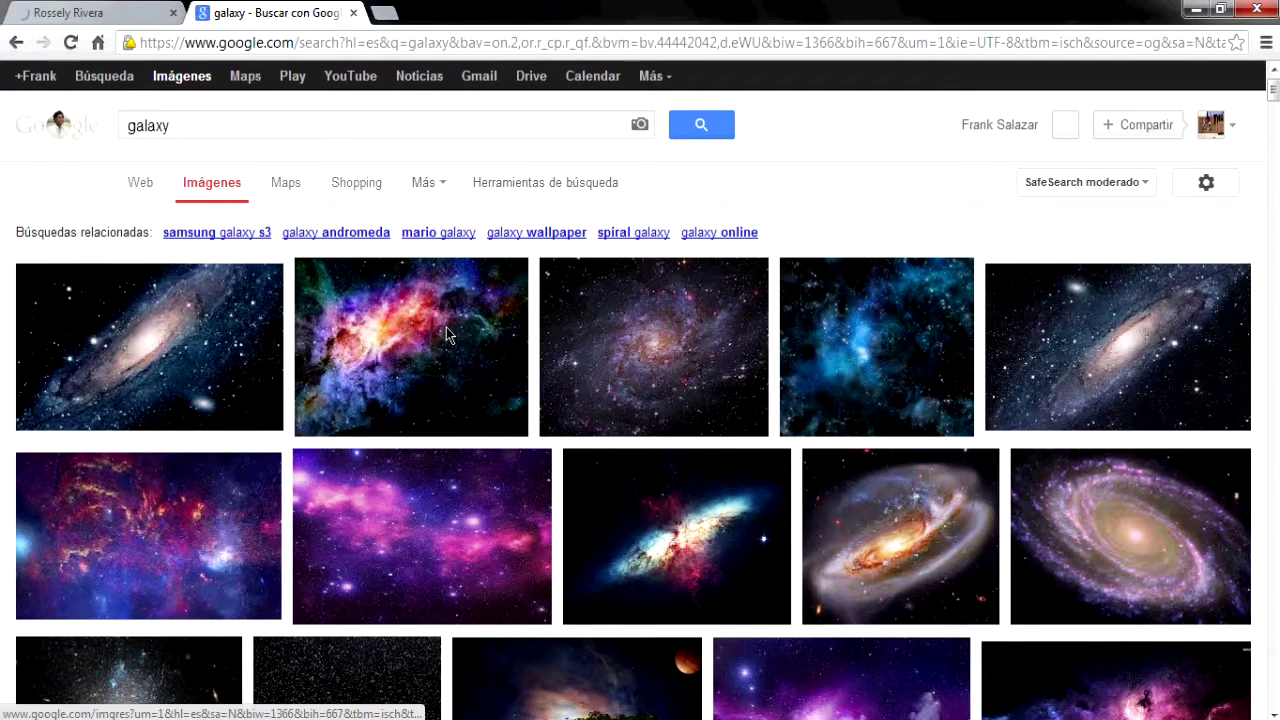
{"action": "left_click", "coordinate": [446, 337]}
Step: Save the nebula image as galaxy.jpg, close the tab, and minimize Chrome
{"action": "right_click", "coordinate": [449, 427]}
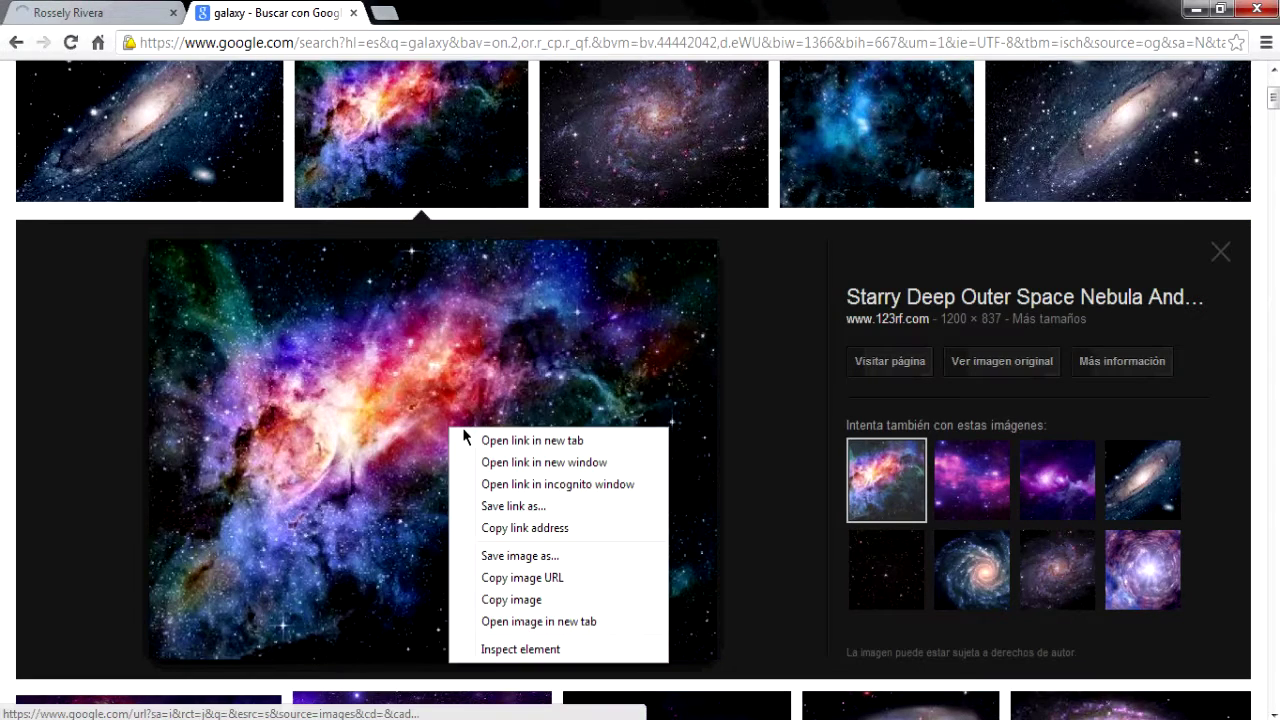
{"action": "left_click", "coordinate": [548, 558]}
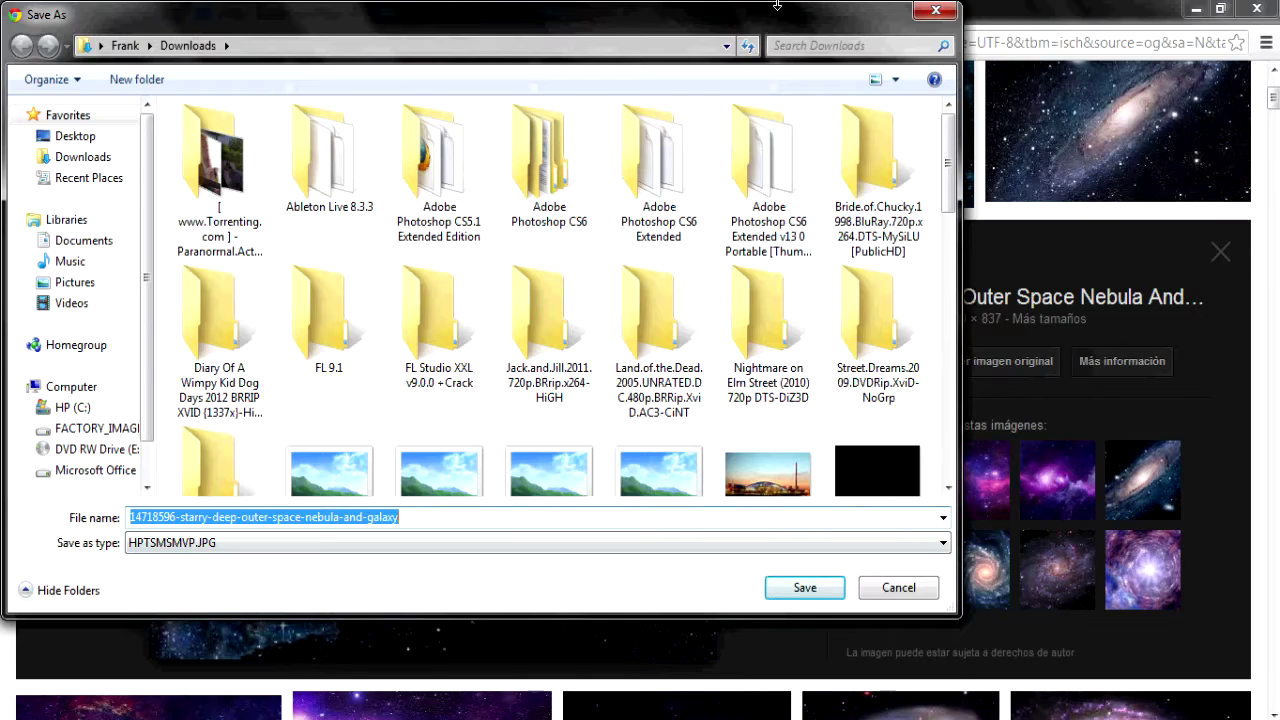
{"action": "type", "text": "gal"}
{"action": "key", "text": "Return"}
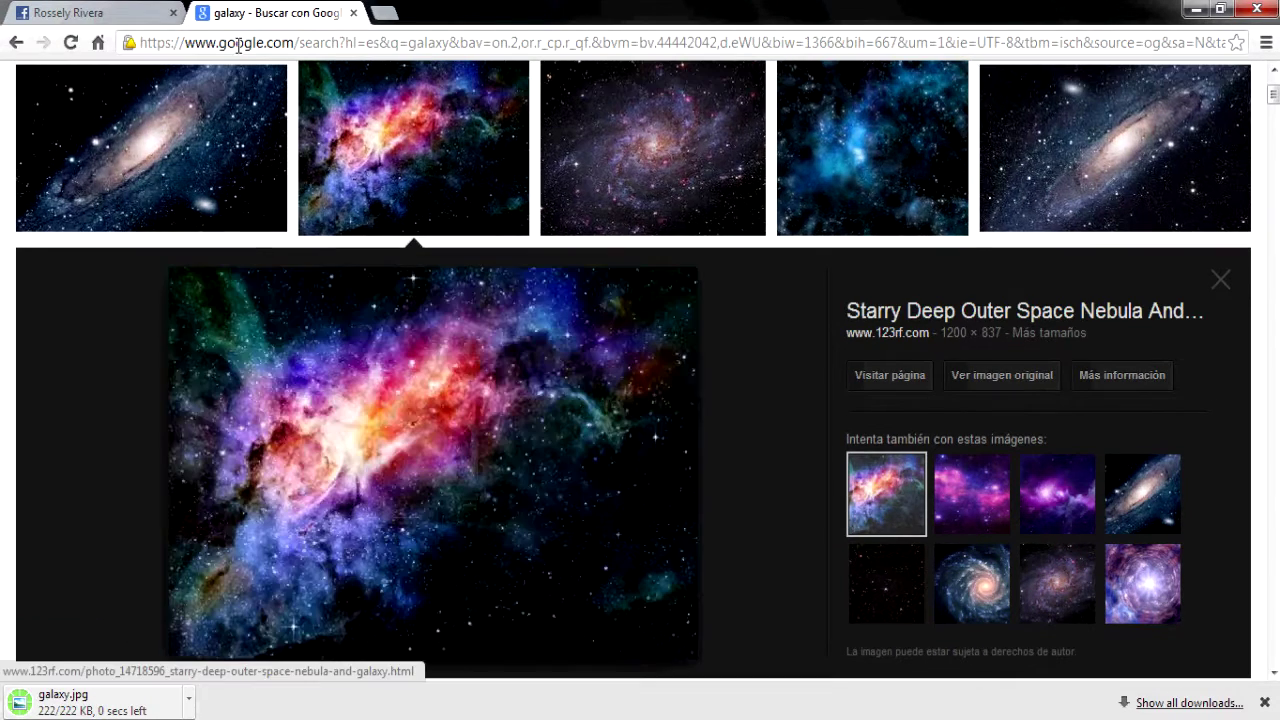
{"action": "left_click", "coordinate": [353, 13]}
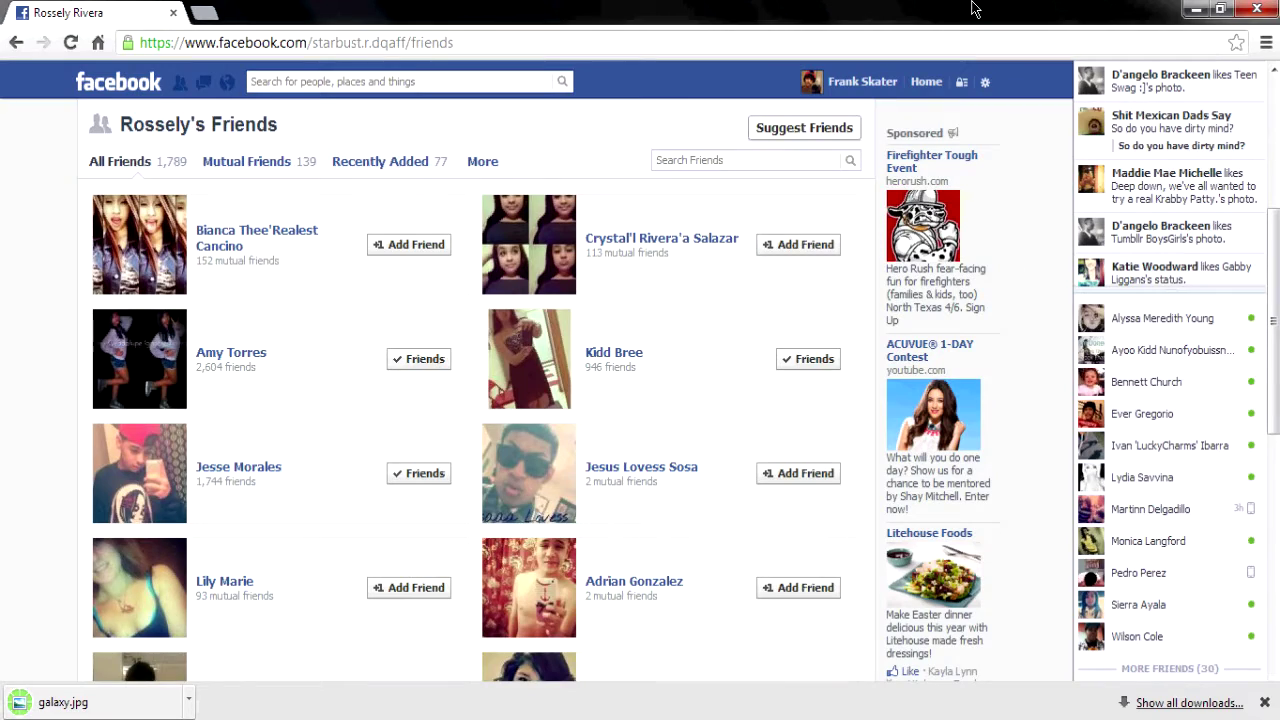
{"action": "left_click", "coordinate": [1196, 9]}
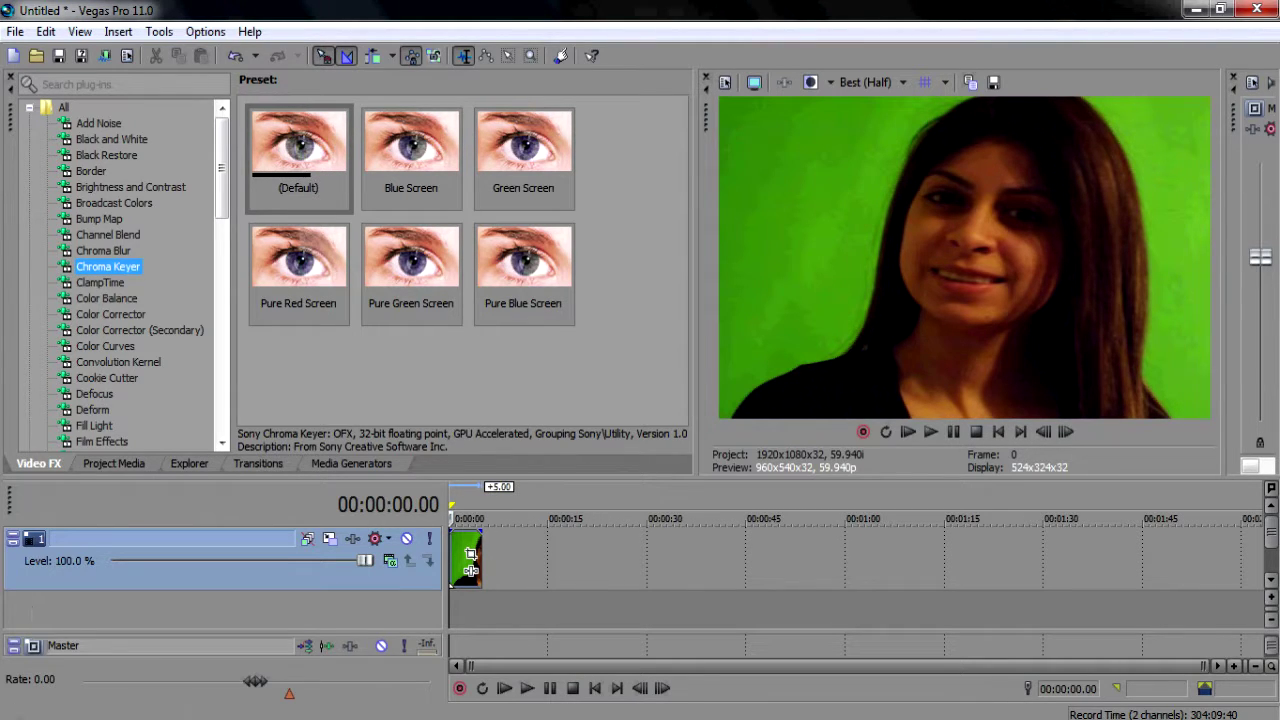
Step: Find galaxy.jpg via Start-menu search and drag it onto a second timeline track
{"action": "left_click", "coordinate": [5, 705]}
{"action": "type", "text": "galaxy"}
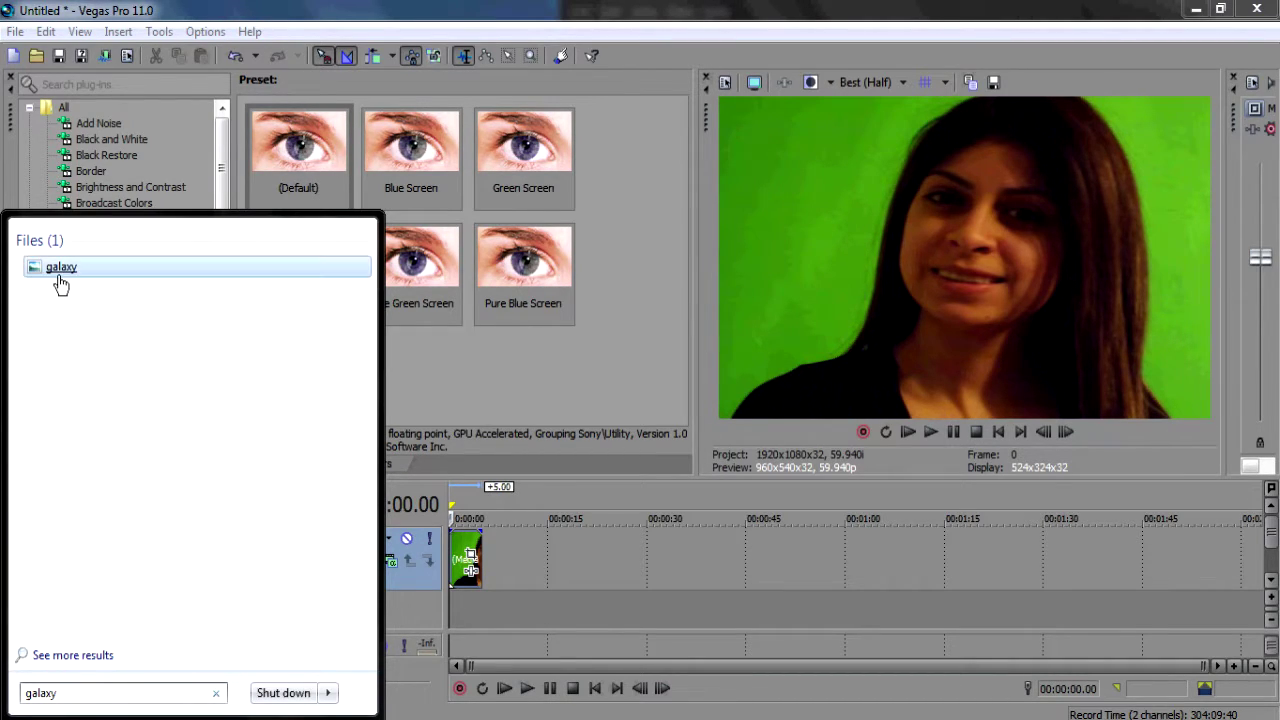
{"action": "left_click_drag", "start_coordinate": [60, 283], "coordinate": [464, 570]}
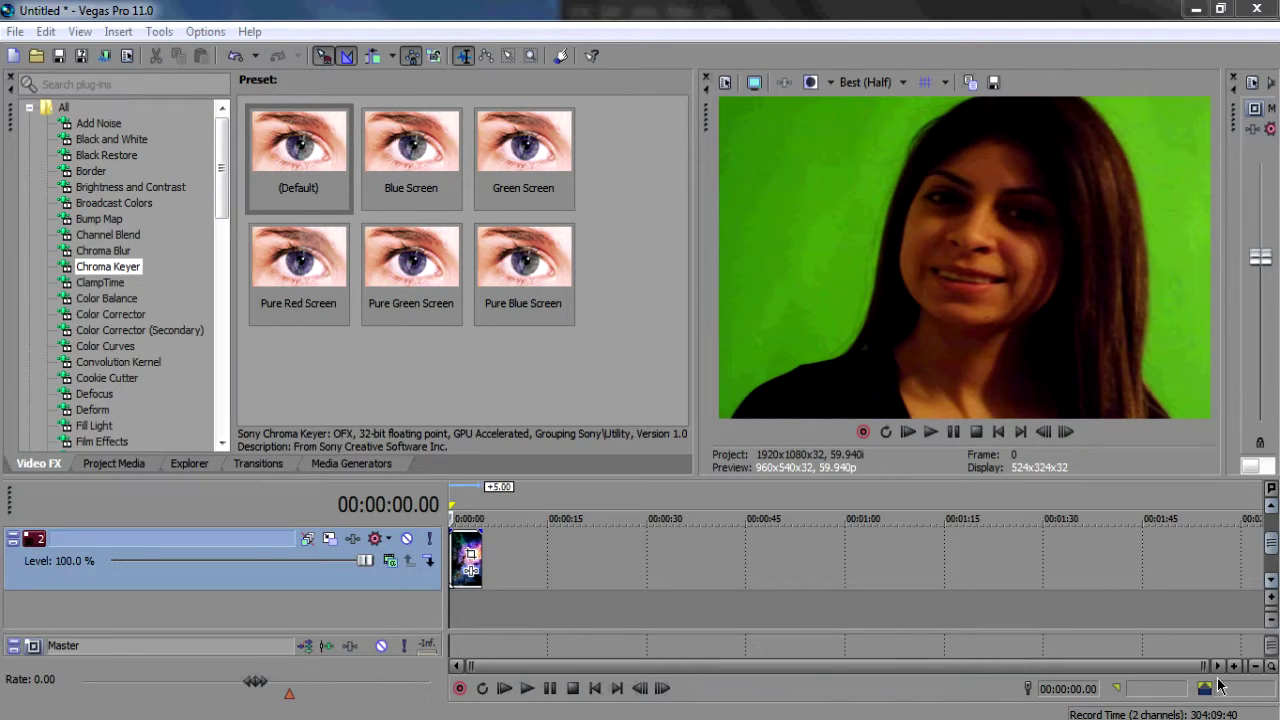
{"action": "scroll", "coordinate": [470, 565], "scroll_direction": "up", "scroll_amount": 5}
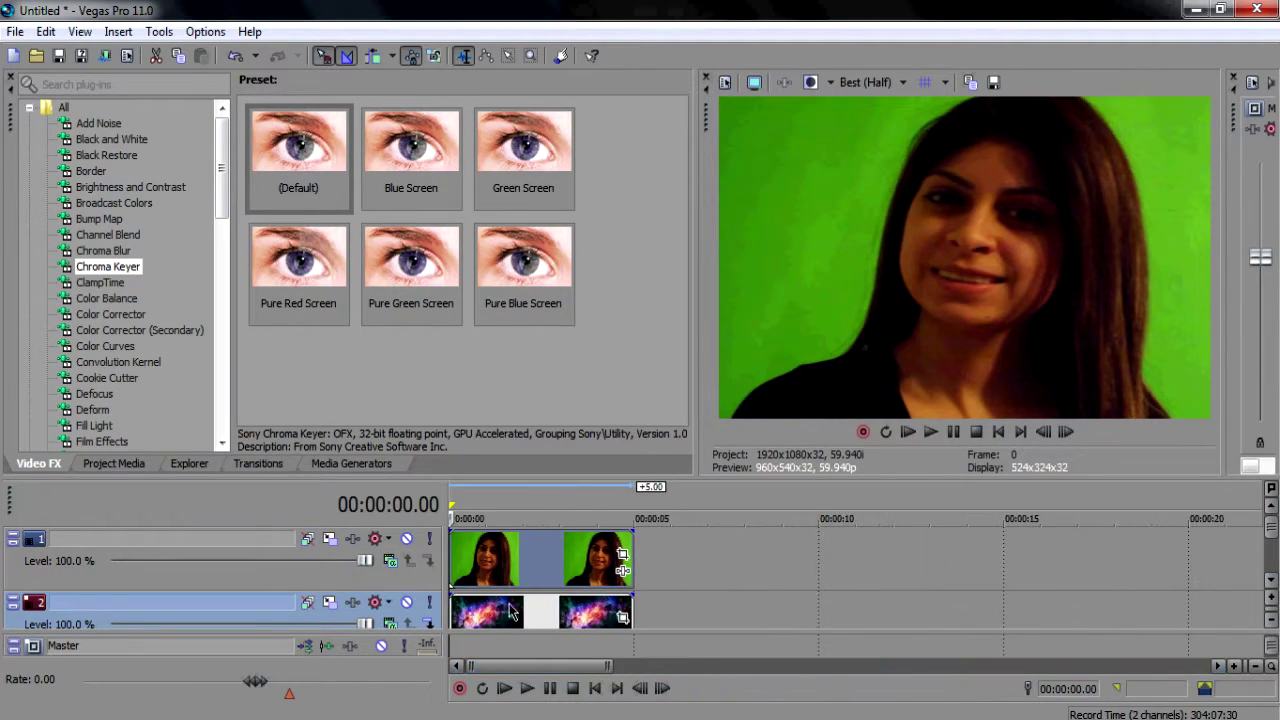
Step: Unlock the galaxy event's aspect ratio, disable resampling, and drag the Green Screen preset onto DSCF0326
{"action": "right_click", "coordinate": [511, 604]}
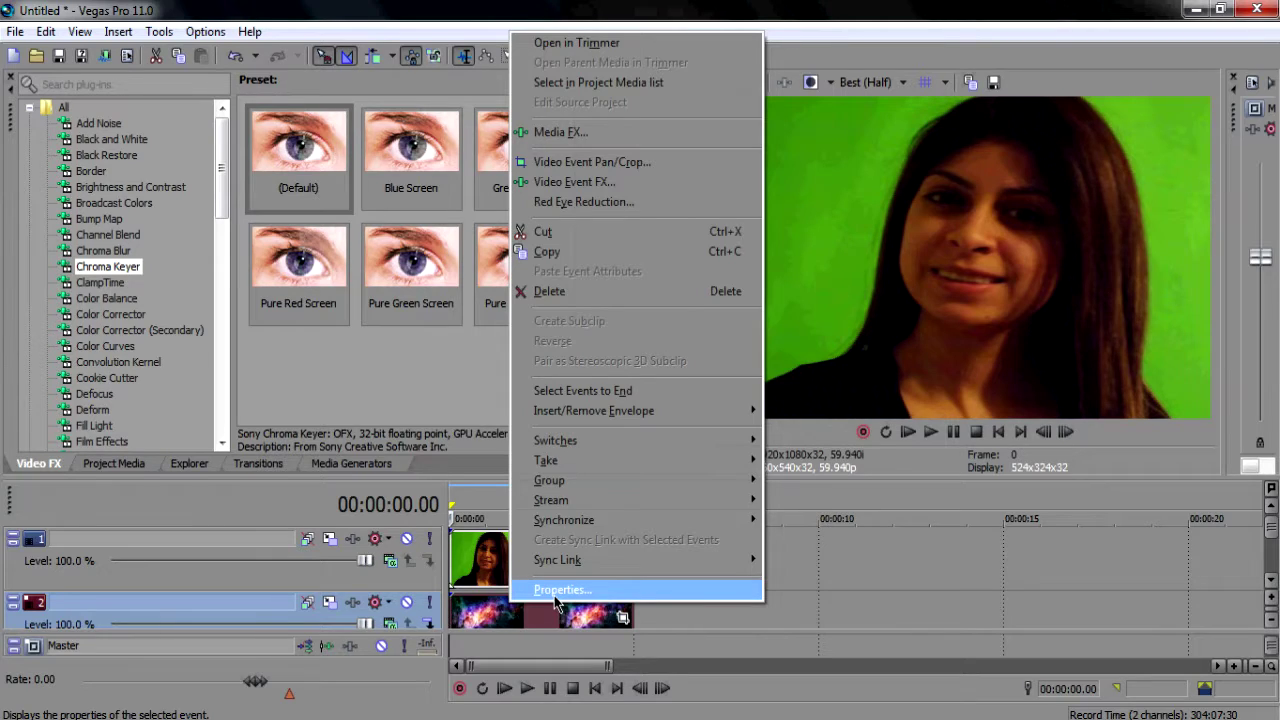
{"action": "left_click", "coordinate": [556, 594]}
{"action": "left_click", "coordinate": [505, 231]}
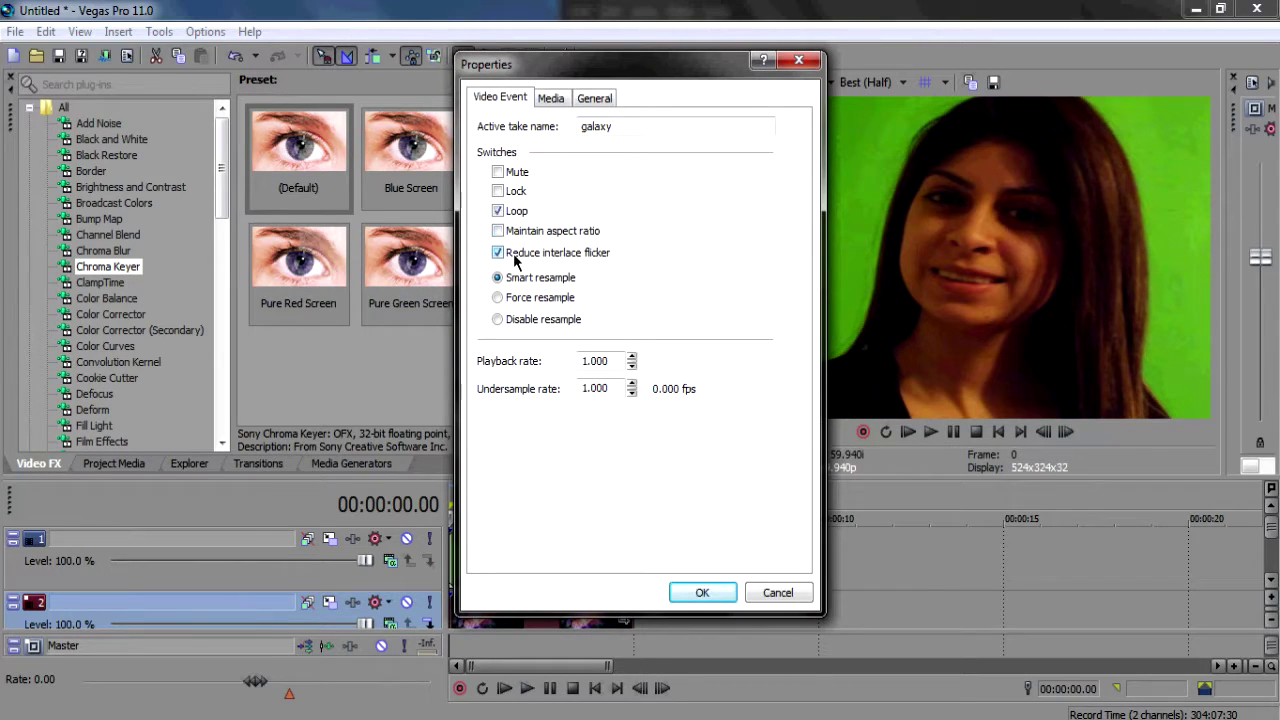
{"action": "left_click", "coordinate": [535, 322]}
{"action": "left_click", "coordinate": [712, 593]}
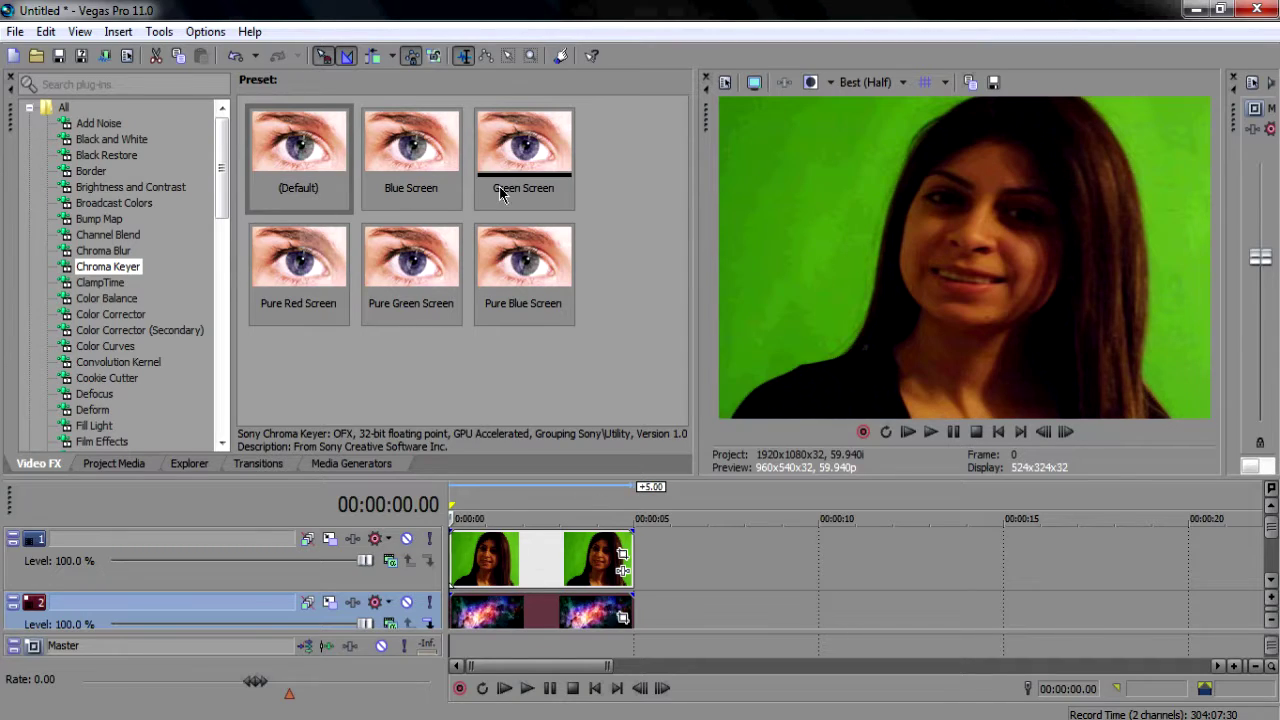
{"action": "left_click_drag", "start_coordinate": [524, 158], "coordinate": [507, 547]}
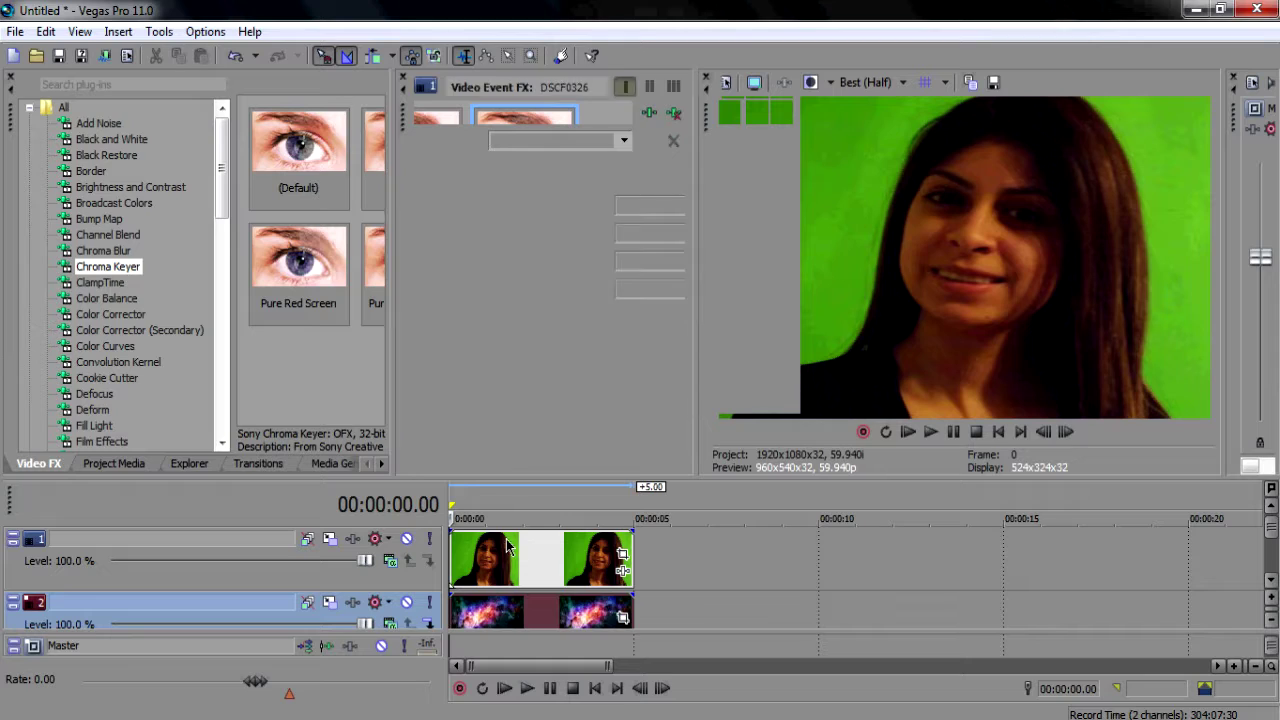
Step: Widen the Chroma Keyer settings and lower the key colour's Value to 0.86 (115, 0.9, 0.86)
{"action": "left_click_drag", "start_coordinate": [403, 282], "coordinate": [457, 281]}
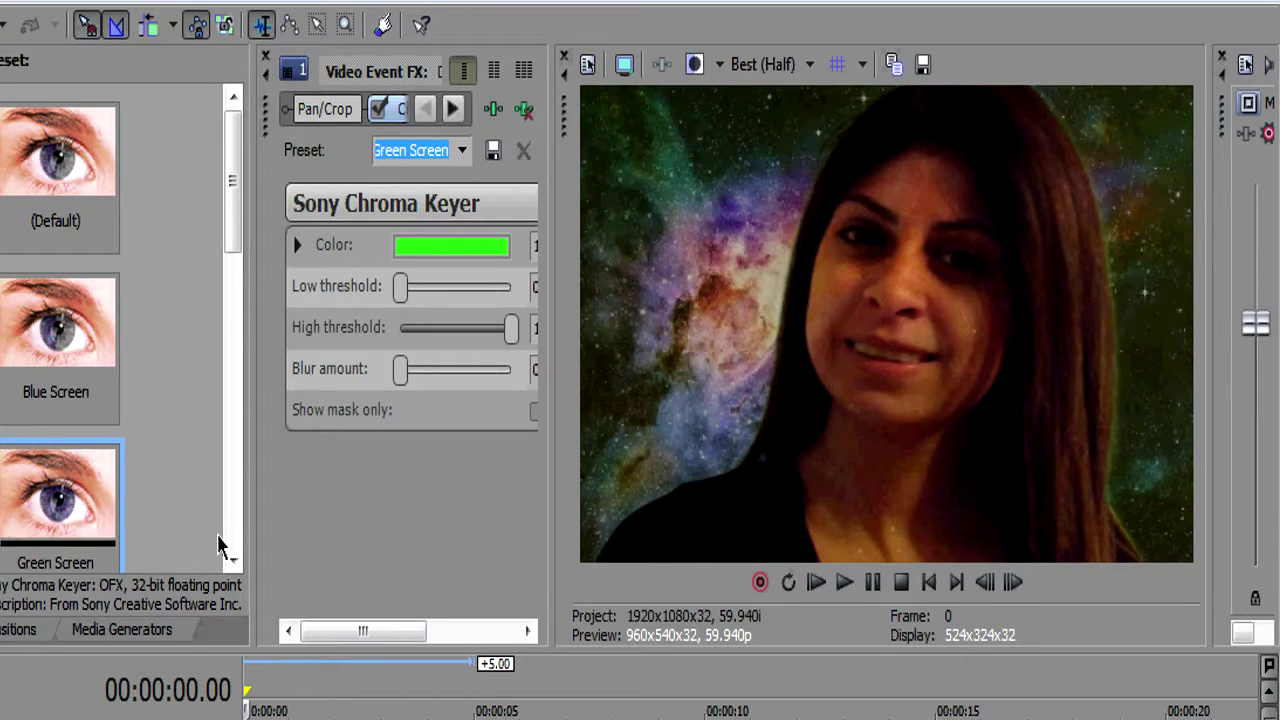
{"action": "left_click_drag", "start_coordinate": [246, 491], "coordinate": [64, 465]}
{"action": "left_click", "coordinate": [258, 247]}
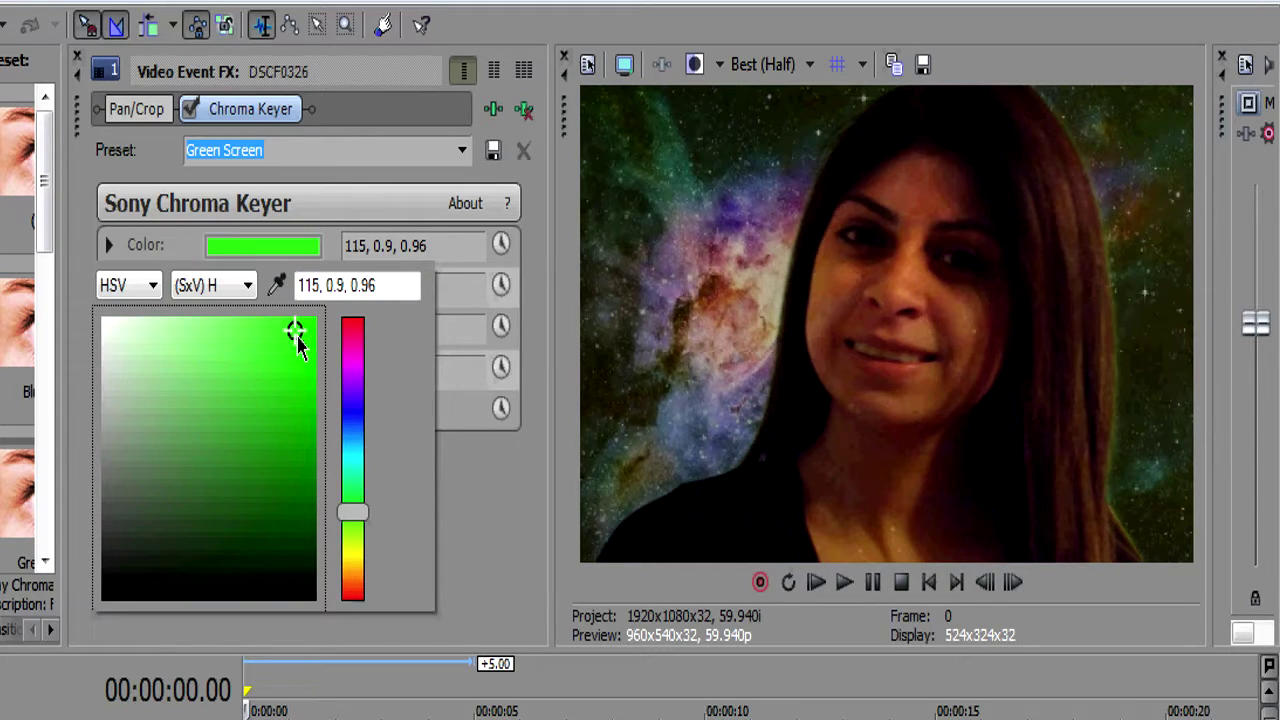
{"action": "left_click_drag", "start_coordinate": [293, 334], "coordinate": [294, 360]}
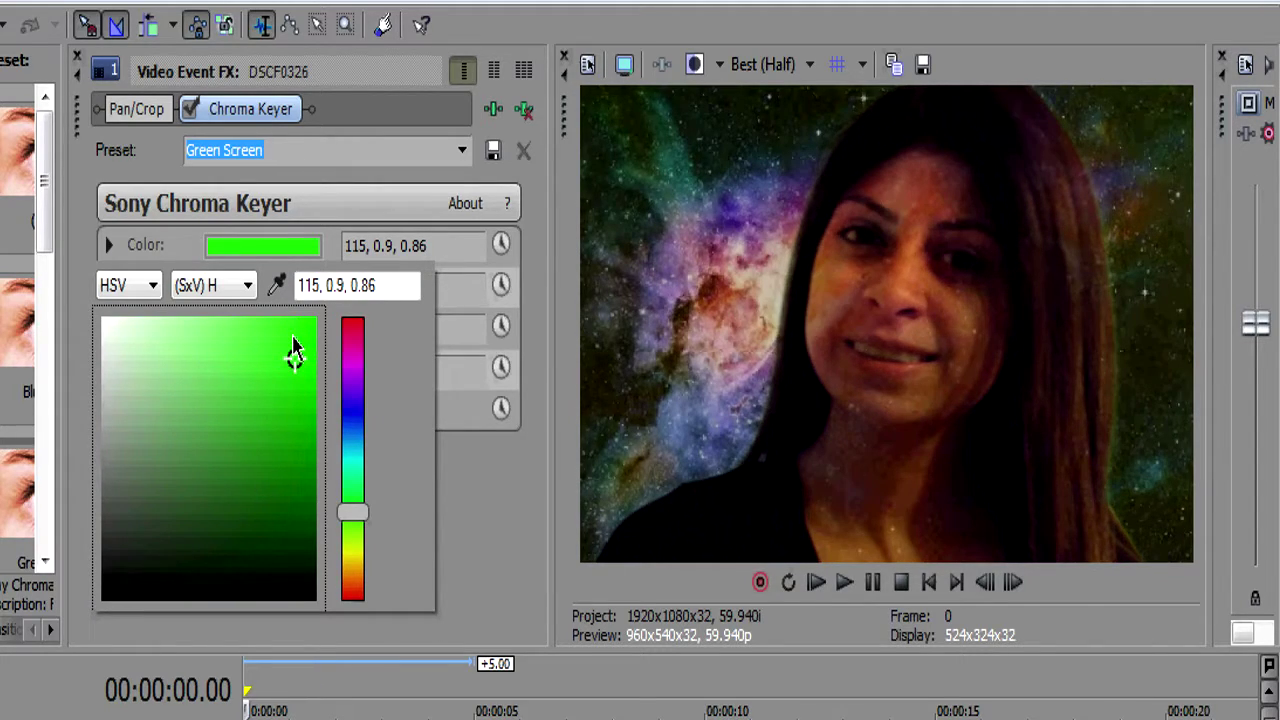
{"action": "left_click", "coordinate": [463, 470]}
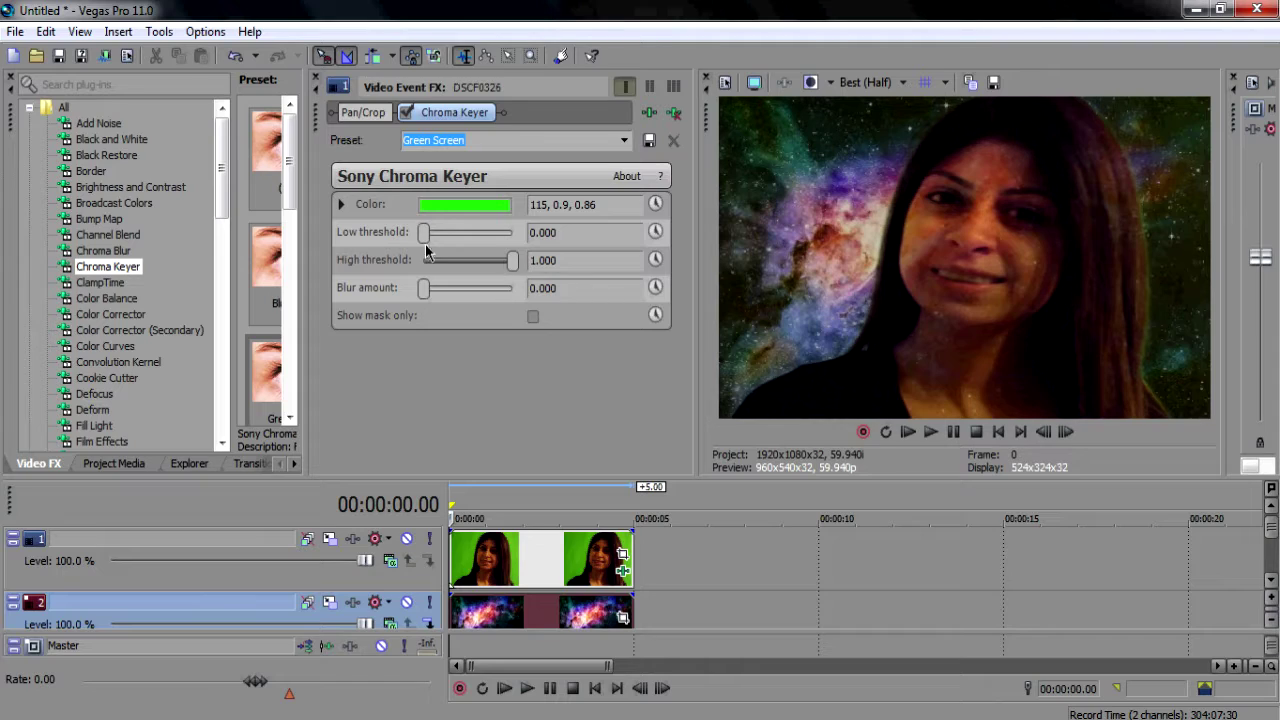
Step: Set the key's low threshold to 0.621 and high threshold to 0.642
{"action": "left_click_drag", "start_coordinate": [422, 238], "coordinate": [476, 261]}
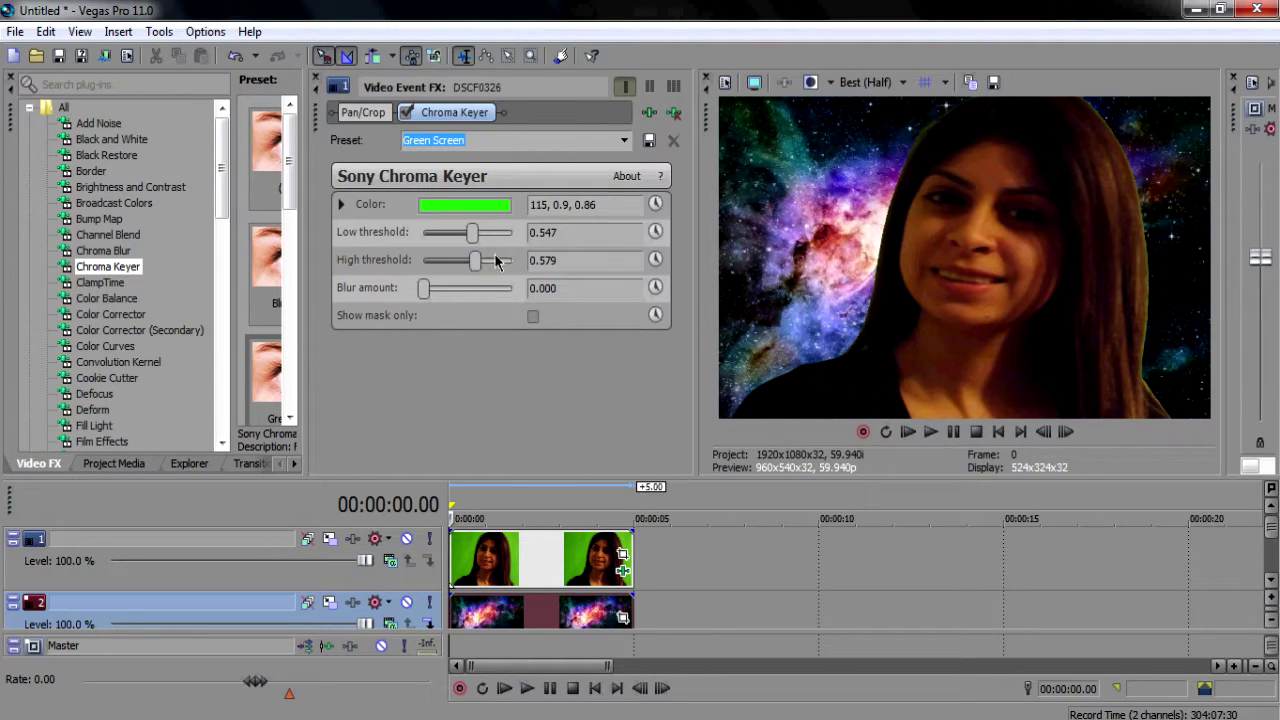
{"action": "mouse_move", "coordinate": [476, 266]}
{"action": "left_mouse_down"}
{"action": "mouse_move", "coordinate": [459, 270]}
{"action": "mouse_move", "coordinate": [517, 276]}
{"action": "mouse_move", "coordinate": [487, 279]}
{"action": "mouse_move", "coordinate": [495, 235]}
{"action": "mouse_move", "coordinate": [508, 232]}
{"action": "mouse_move", "coordinate": [465, 240]}
{"action": "mouse_move", "coordinate": [481, 239]}
{"action": "mouse_move", "coordinate": [474, 266]}
{"action": "mouse_move", "coordinate": [487, 270]}
{"action": "left_mouse_up"}
{"action": "left_click_drag", "start_coordinate": [486, 265], "coordinate": [481, 266]}
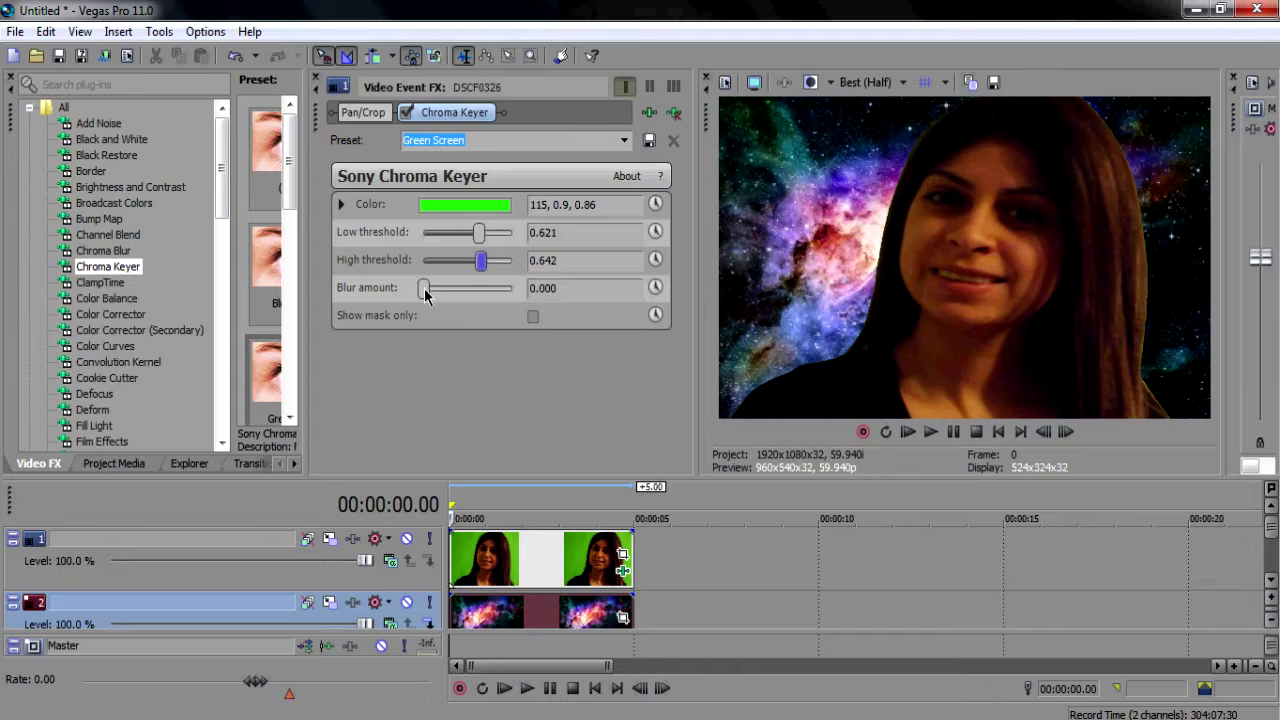
Step: Set the Chroma Keyer blur amount to 0.015
{"action": "left_click_drag", "start_coordinate": [558, 288], "coordinate": [543, 289]}
{"action": "type", "text": "10"}
{"action": "key", "text": "Return"}
{"action": "type", "text": "0.015"}
{"action": "key", "text": "Return"}
Step: Raise the blur amount to 0.020 and close the Video Event FX window
{"action": "left_click_drag", "start_coordinate": [433, 290], "coordinate": [437, 290]}
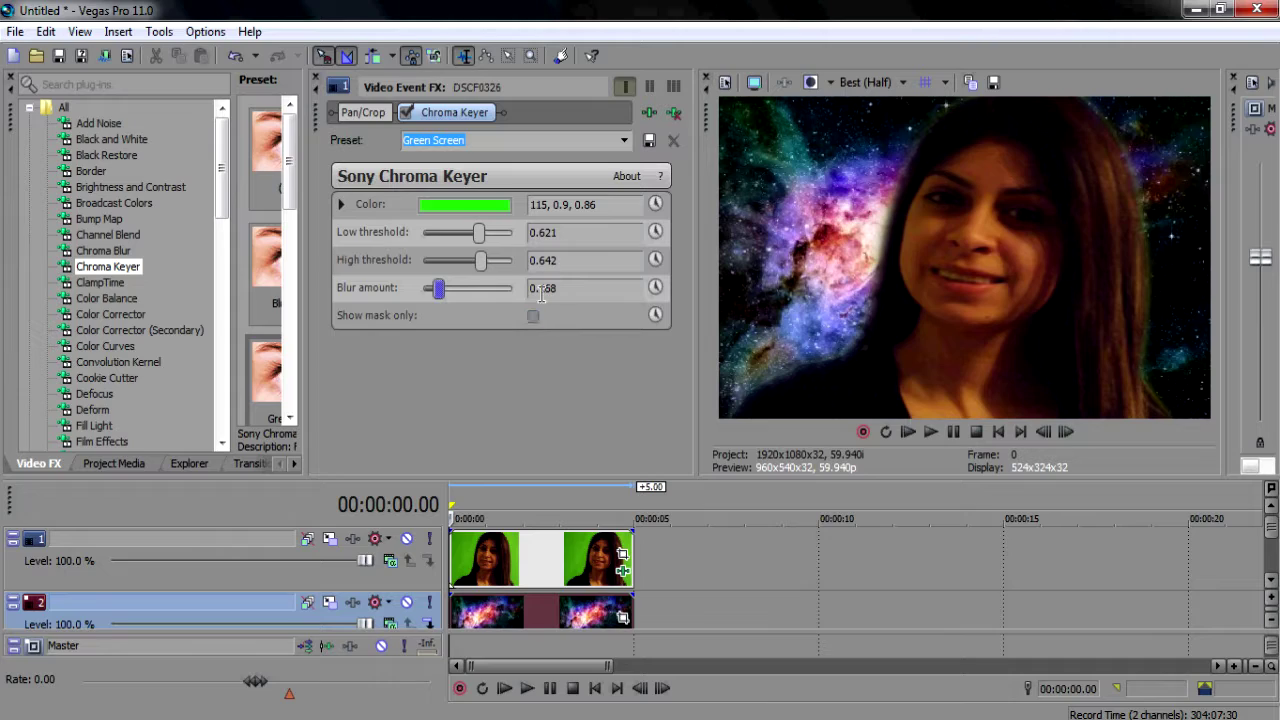
{"action": "left_click_drag", "start_coordinate": [565, 290], "coordinate": [538, 300]}
{"action": "type", "text": "0.020"}
{"action": "key", "text": "Return"}
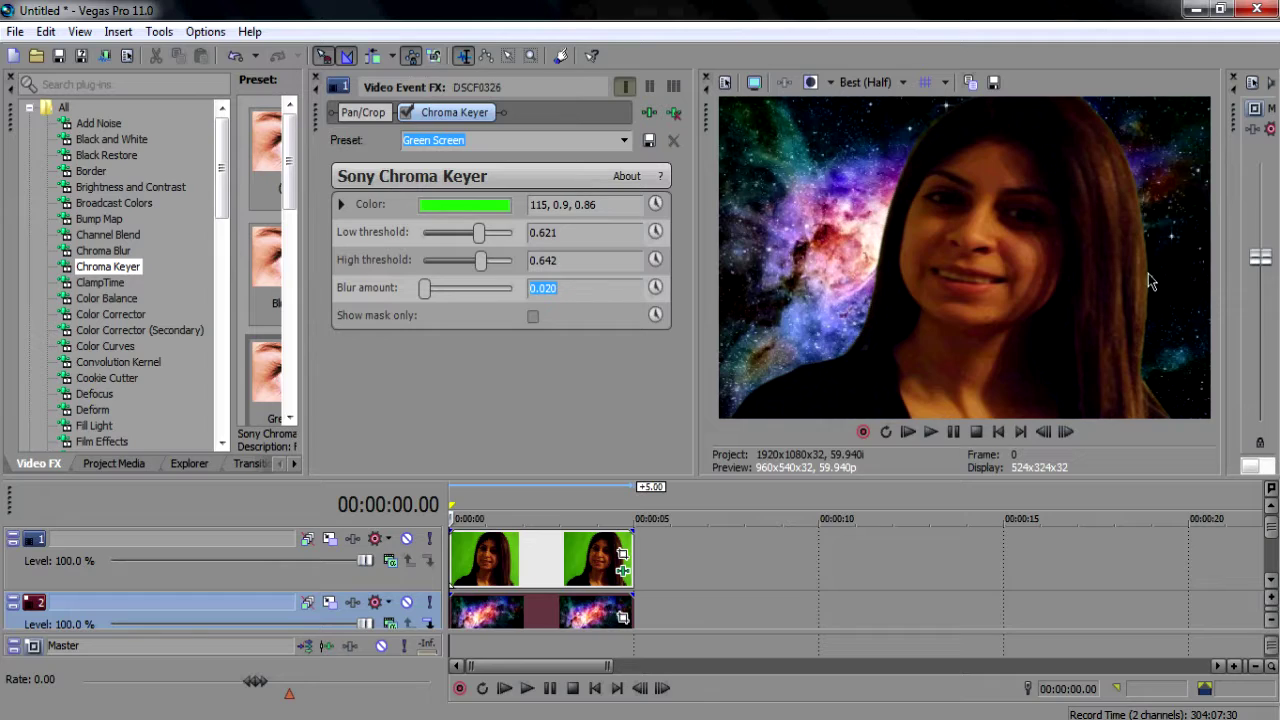
{"action": "left_click", "coordinate": [315, 76]}
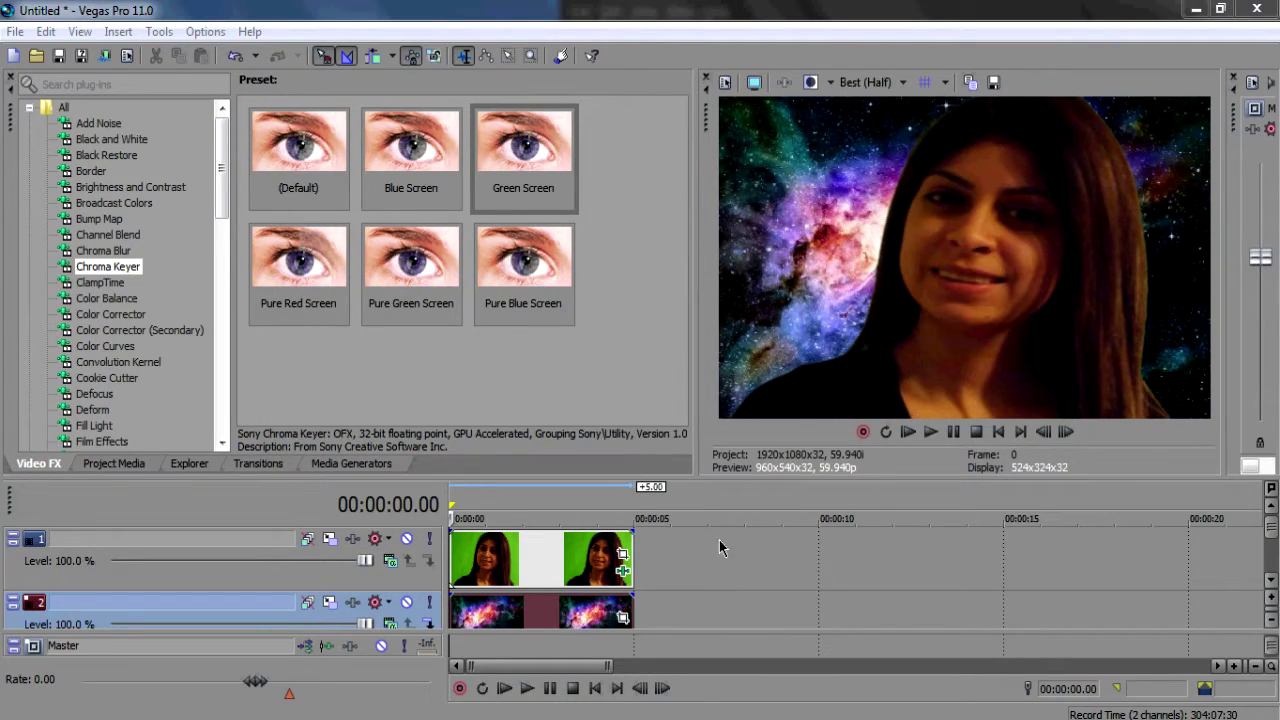
Step: In DSCF0326's Event Pan/Crop, drag the frame's right and bottom edges outward to shrink the woman
{"action": "left_click", "coordinate": [622, 557]}
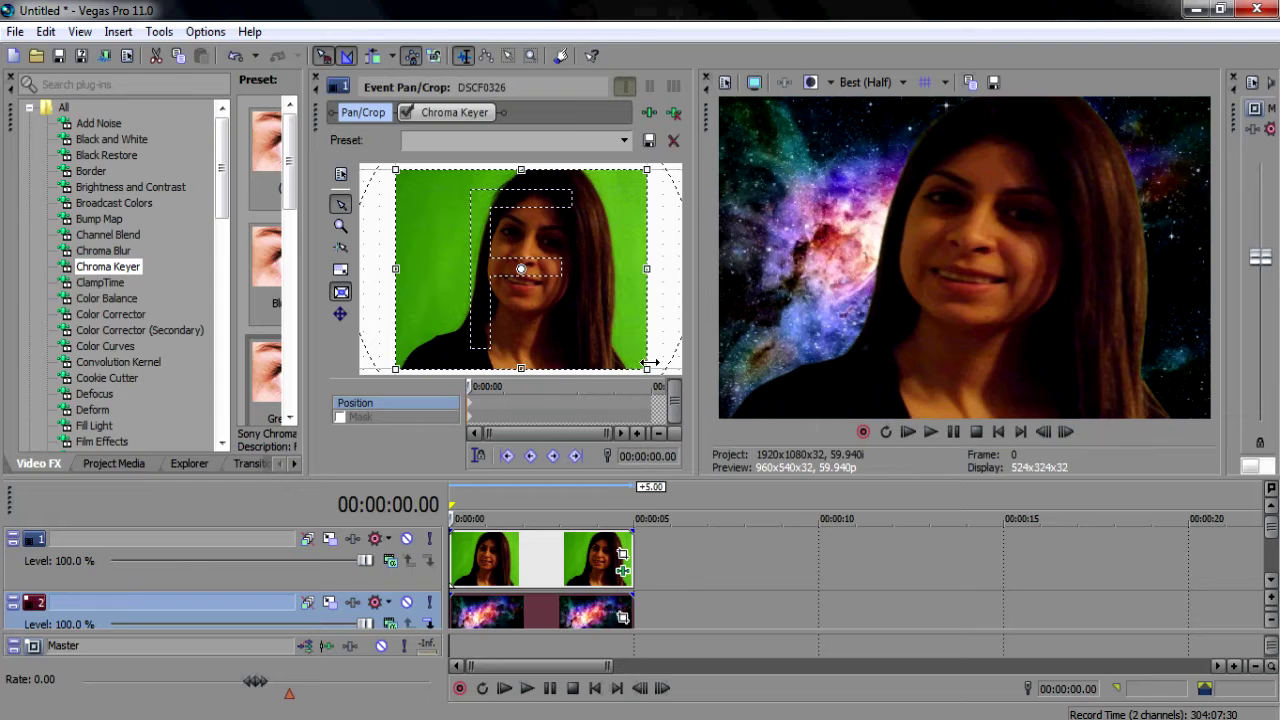
{"action": "left_click_drag", "start_coordinate": [646, 269], "coordinate": [655, 315]}
{"action": "left_click_drag", "start_coordinate": [499, 364], "coordinate": [530, 406]}
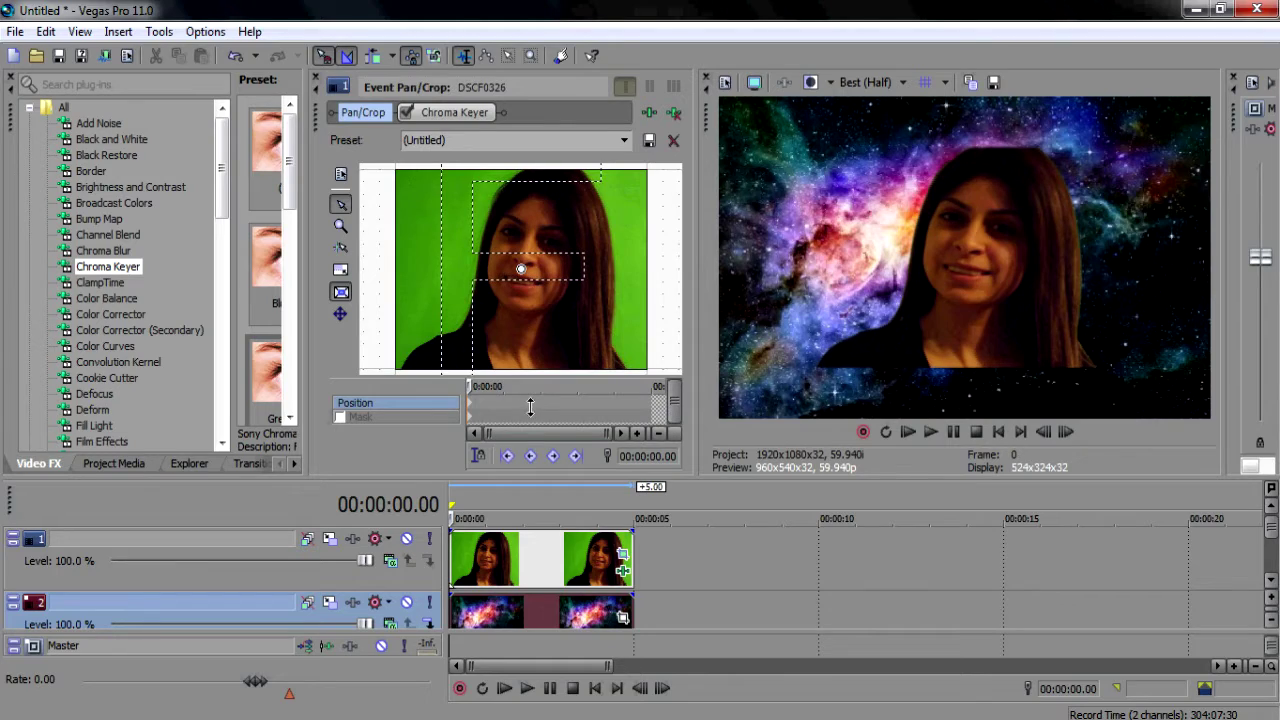